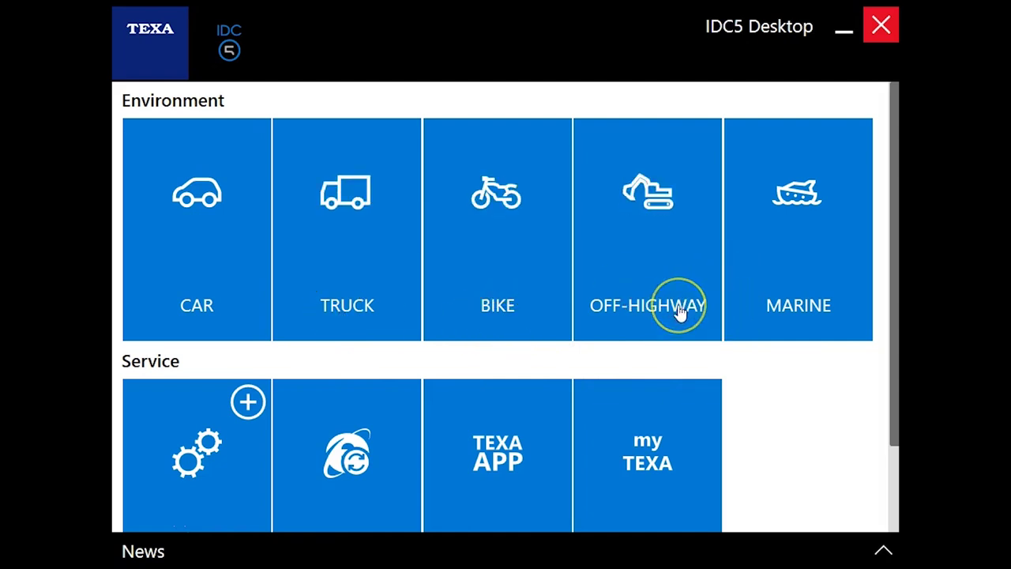
# - Choose the off-highway environment and select the John Deere 7R Series from the agricultural vehicles
pyautogui.click(679, 312)
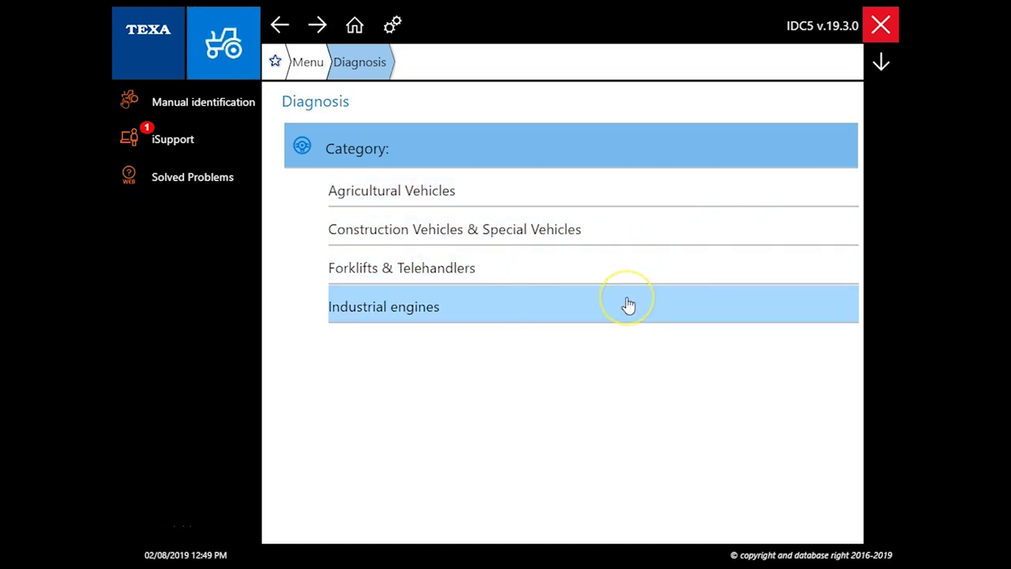
pyautogui.click(666, 188)
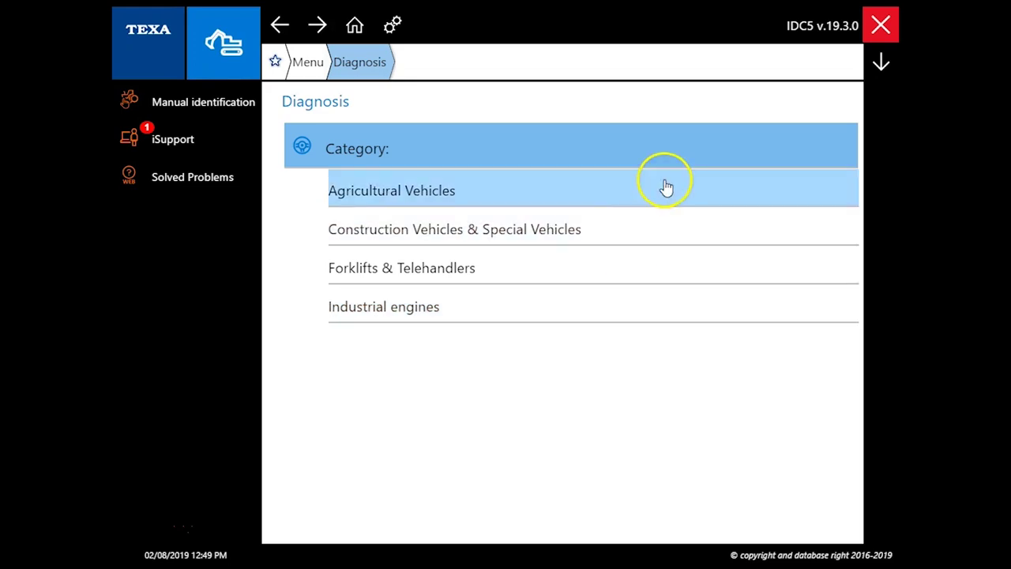
pyautogui.click(783, 167)
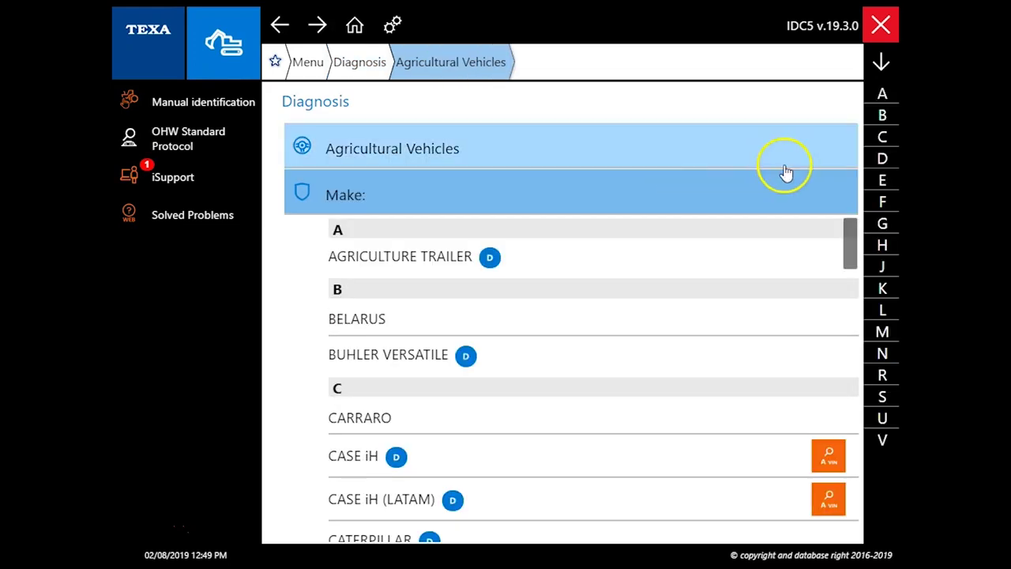
pyautogui.moveTo(852, 231); pyautogui.dragTo(853, 384)
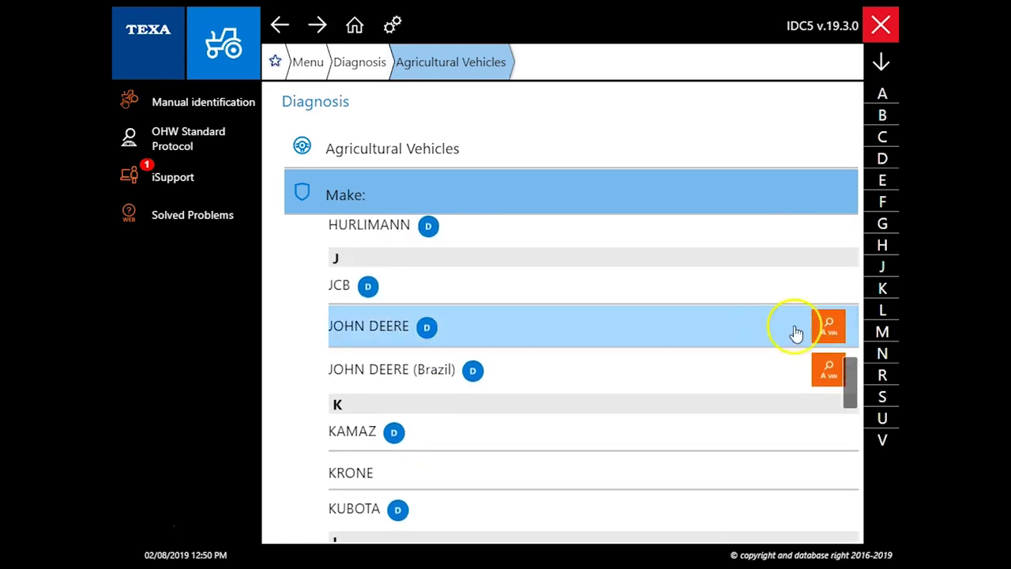
pyautogui.click(759, 323)
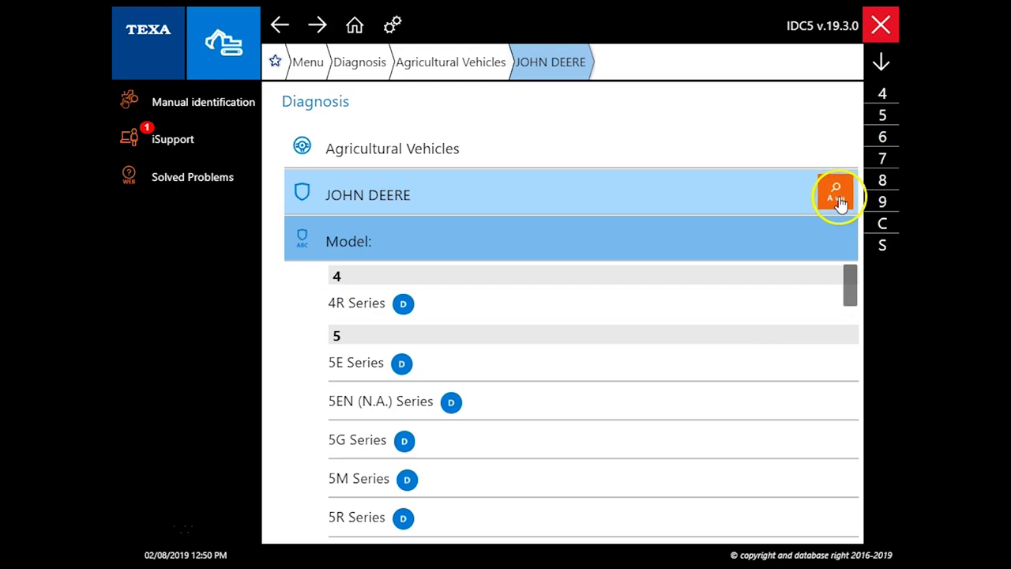
pyautogui.moveTo(848, 279)
pyautogui.mouseDown()
pyautogui.moveTo(840, 532)
pyautogui.moveTo(851, 411)
pyautogui.mouseUp()
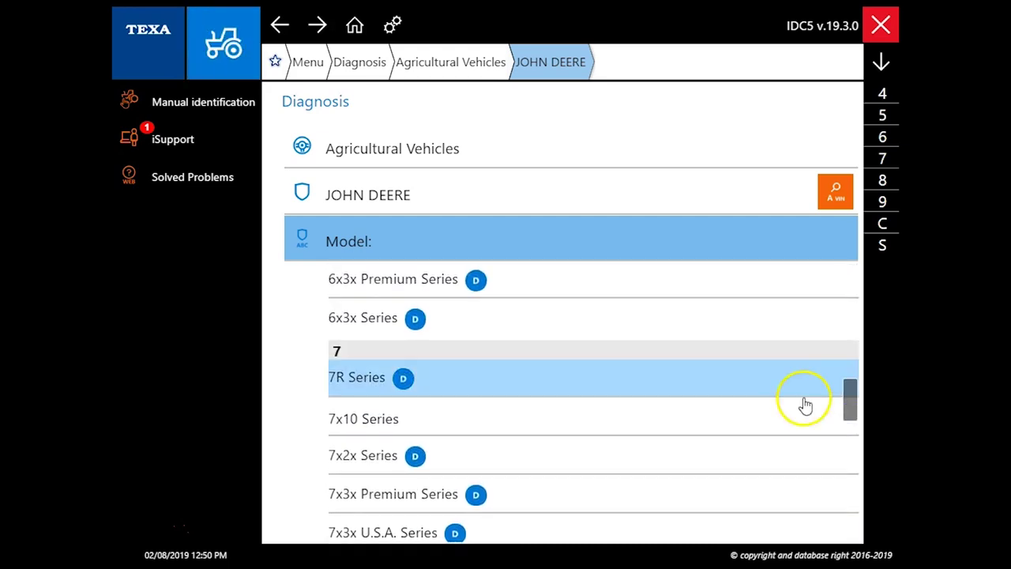
pyautogui.click(730, 393)
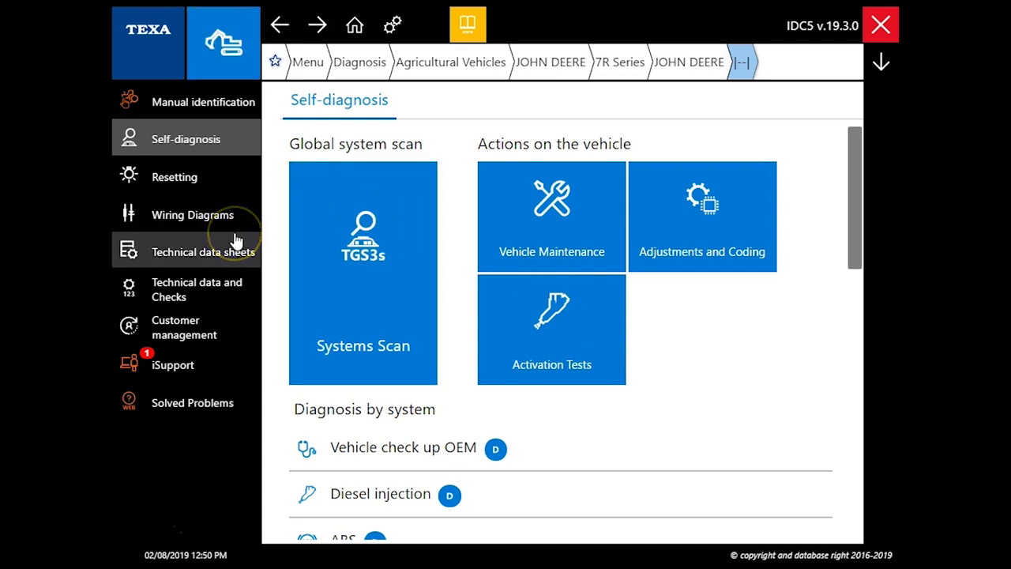
# - View the Injector coding calibration procedure for the diesel injection system in the technical data sheets
pyautogui.click(231, 286)
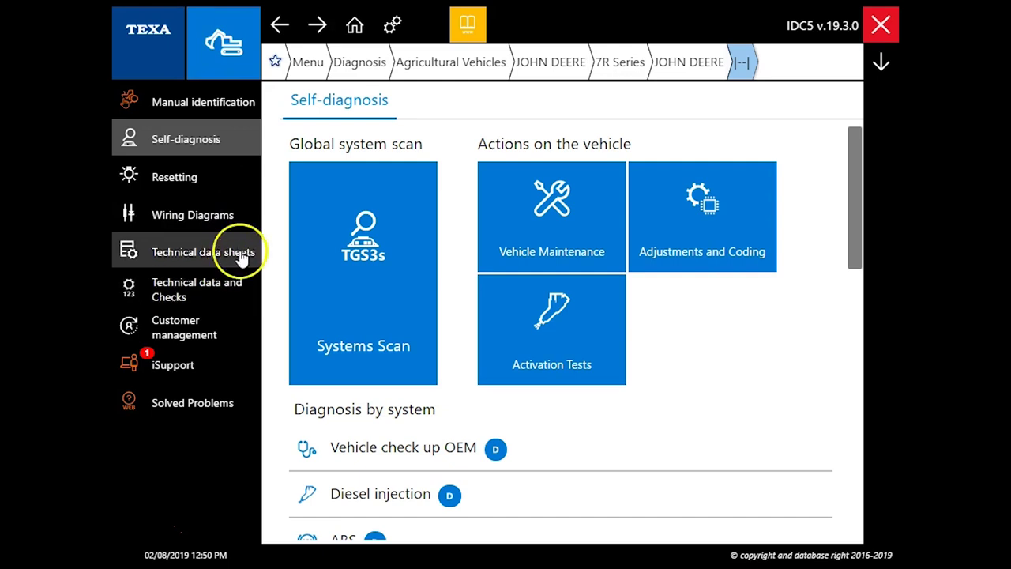
pyautogui.click(242, 253)
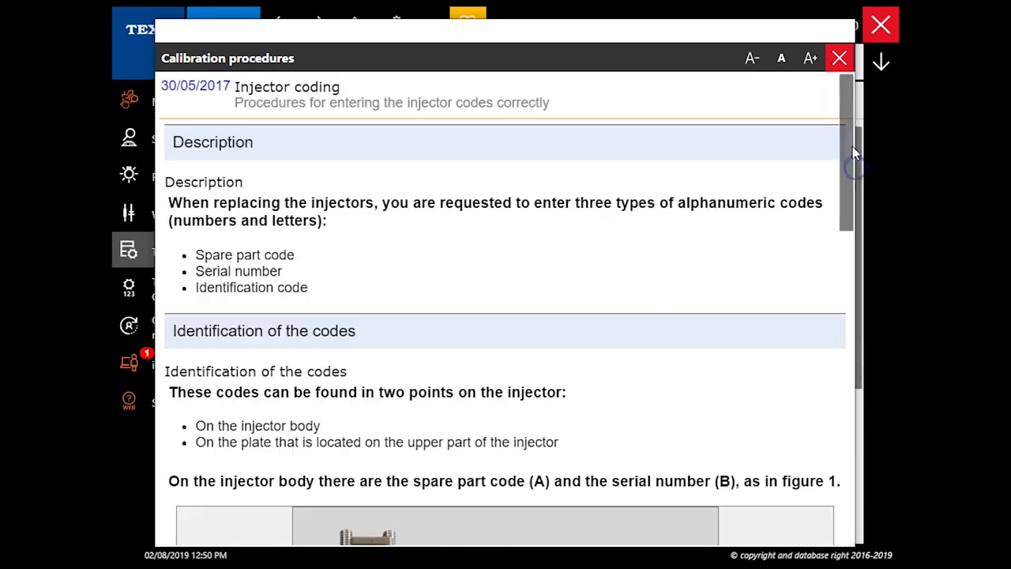
pyautogui.click(840, 58)
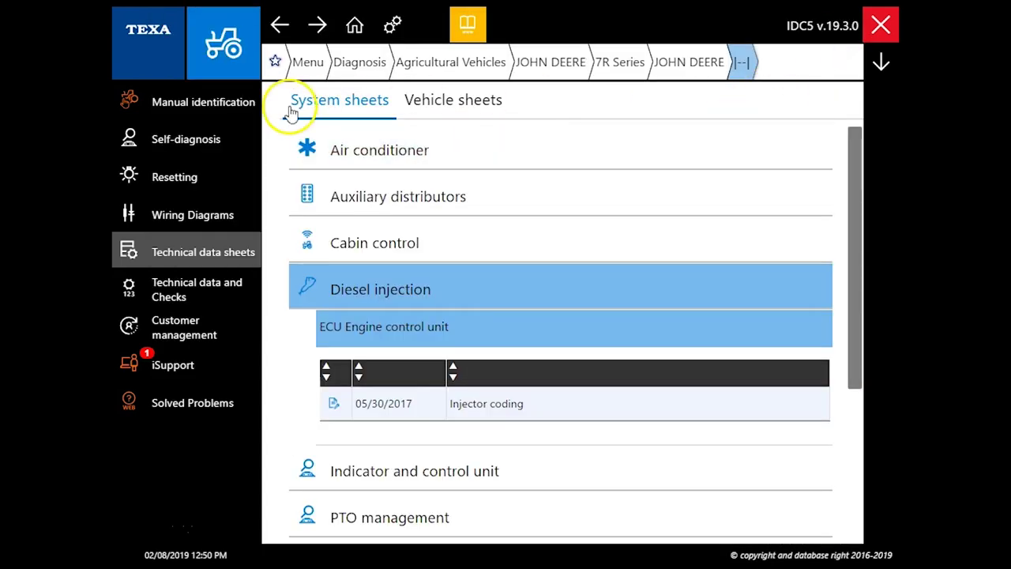
# - Open the connection information for the diesel injection engine control unit in self-diagnosis and play the connector location video
pyautogui.click(214, 140)
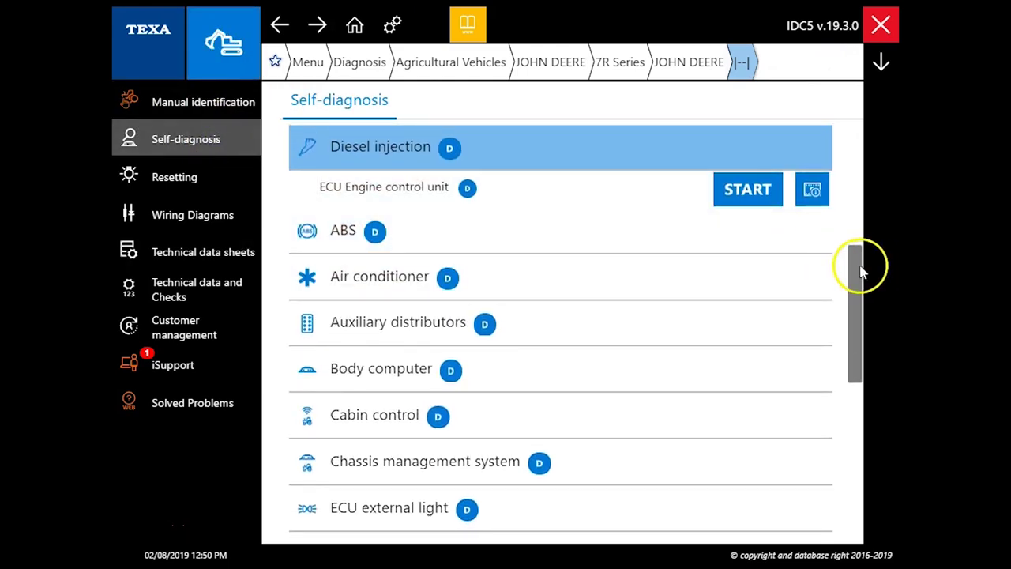
pyautogui.moveTo(859, 269)
pyautogui.mouseDown()
pyautogui.moveTo(864, 181)
pyautogui.moveTo(860, 432)
pyautogui.moveTo(858, 269)
pyautogui.mouseUp()
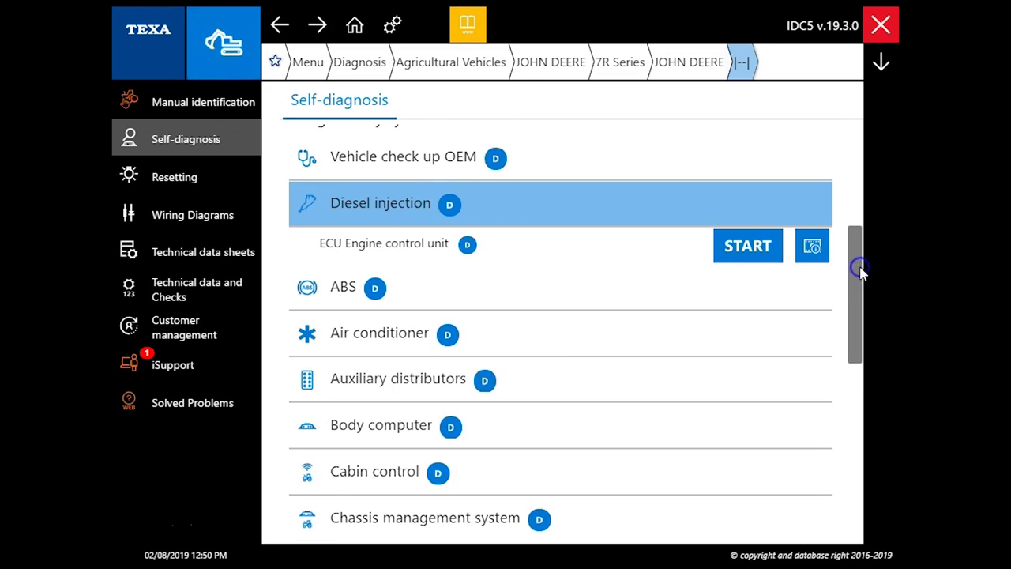
pyautogui.click(803, 253)
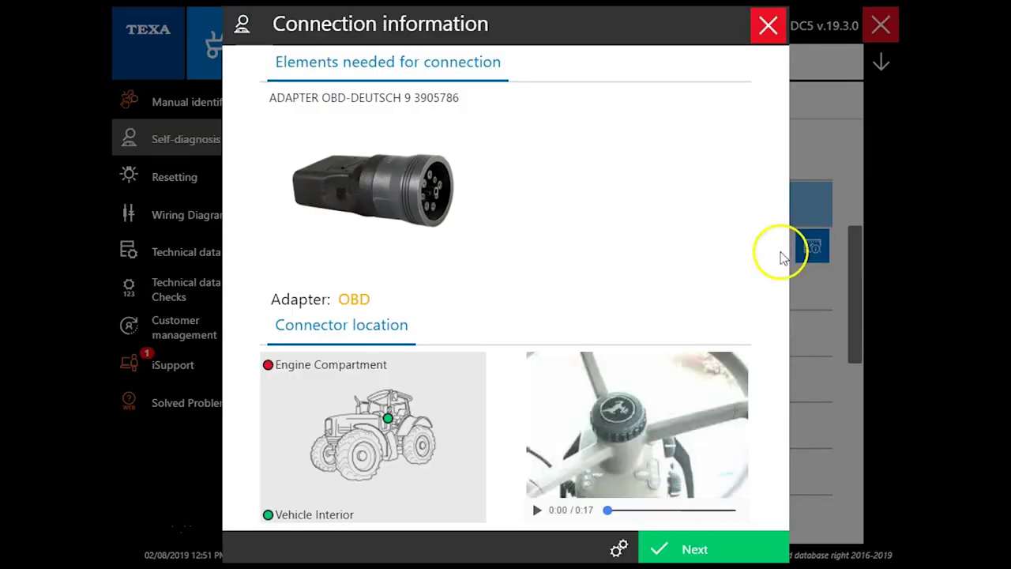
pyautogui.click(537, 510)
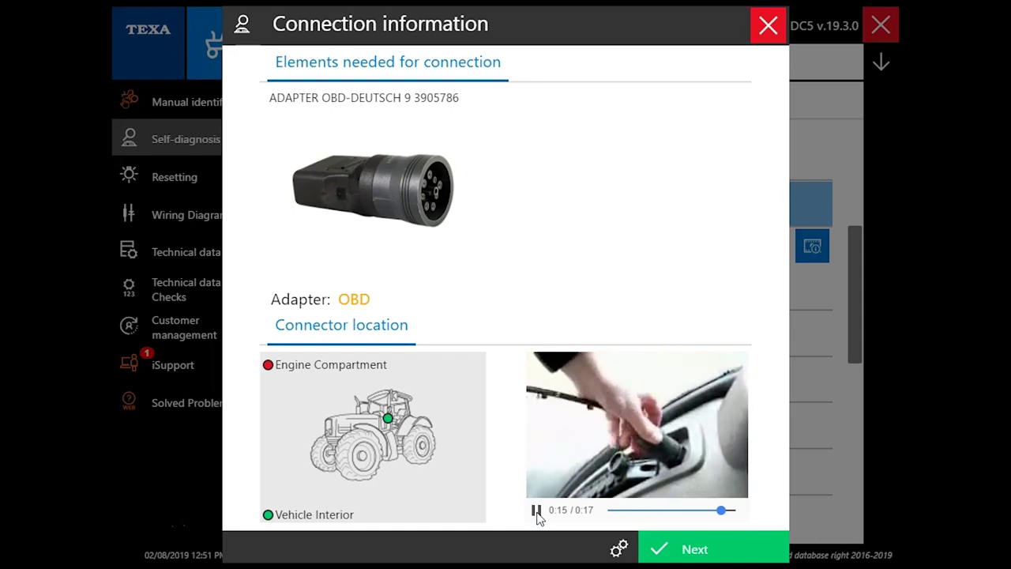
pyautogui.click(536, 512)
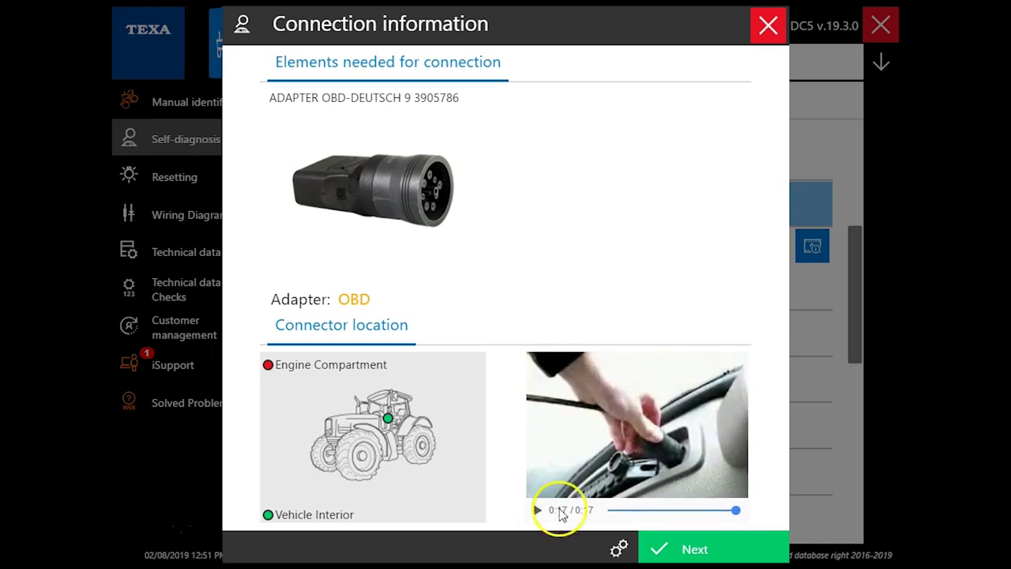
# - Start self-diagnosis of the diesel injection engine control unit in DEMO diagnosis mode
pyautogui.click(668, 543)
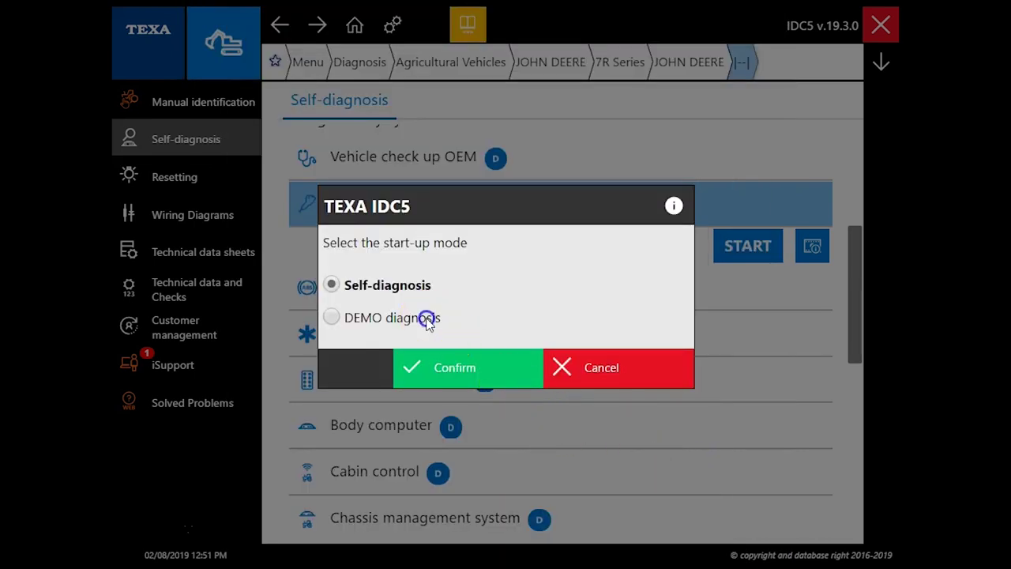
pyautogui.click(427, 318)
pyautogui.click(497, 371)
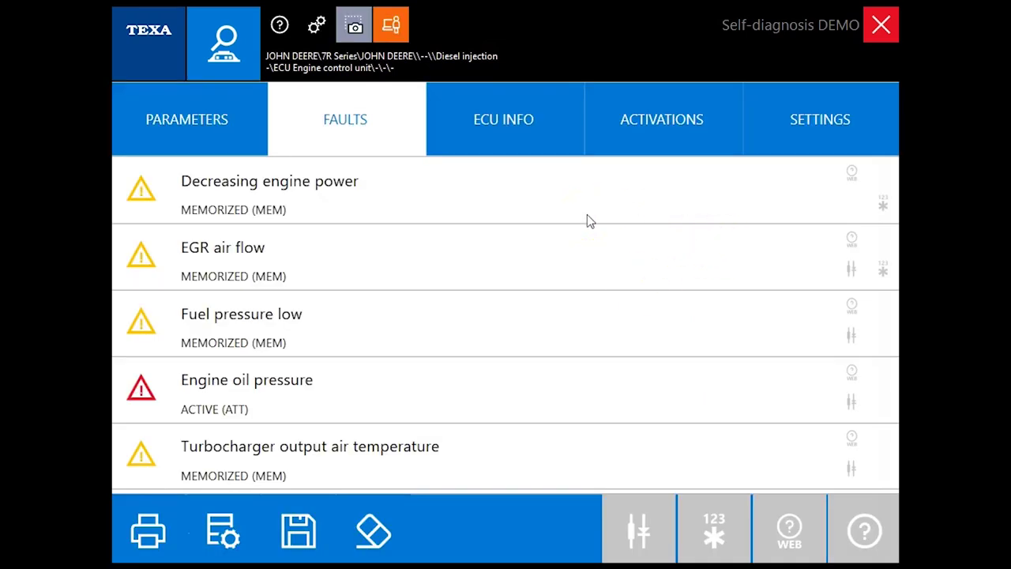
# - Look through the full list of engine control unit parameters down to the last entry
pyautogui.click(261, 138)
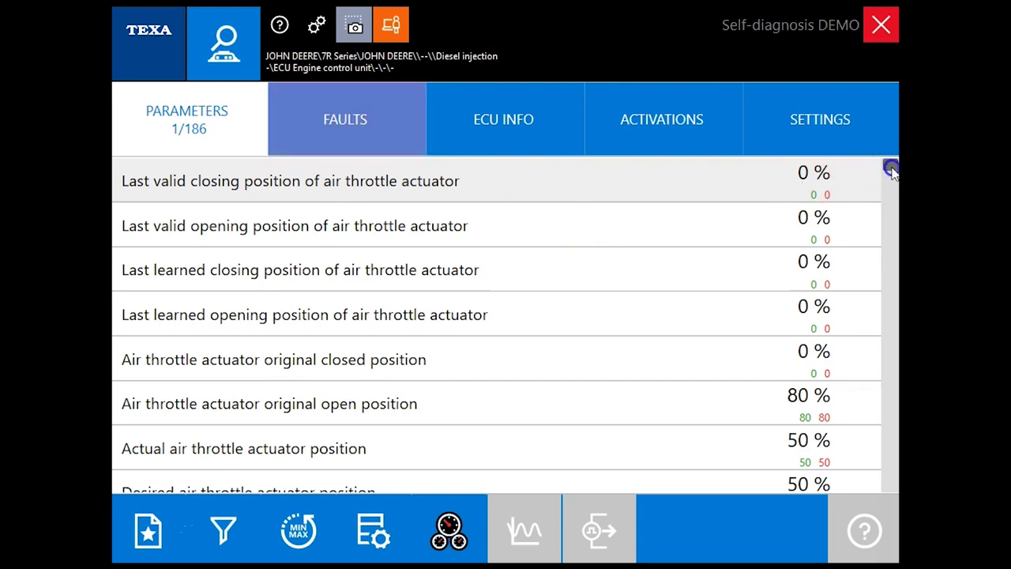
pyautogui.moveTo(890, 169); pyautogui.dragTo(889, 243)
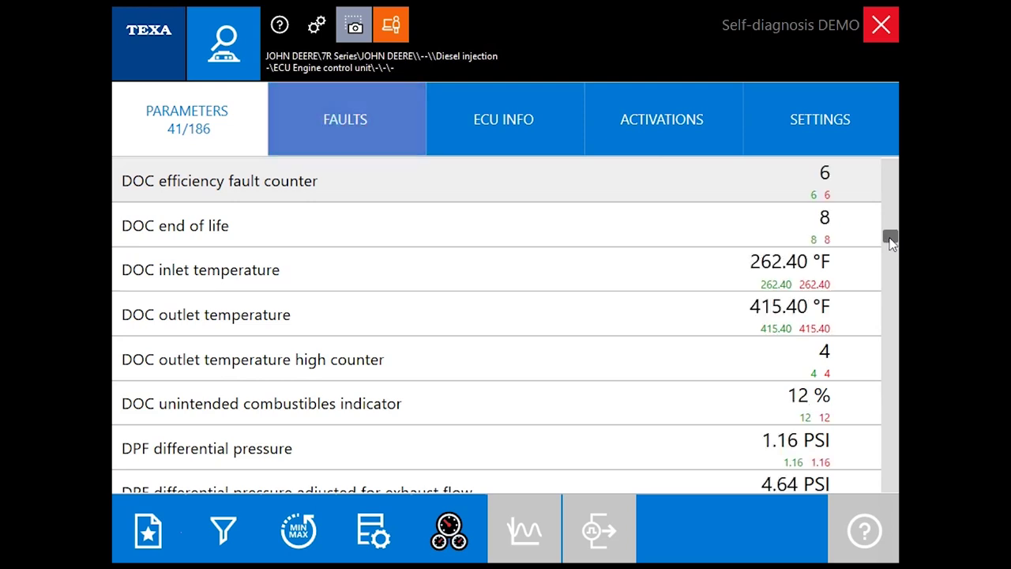
pyautogui.moveTo(890, 239); pyautogui.dragTo(882, 499)
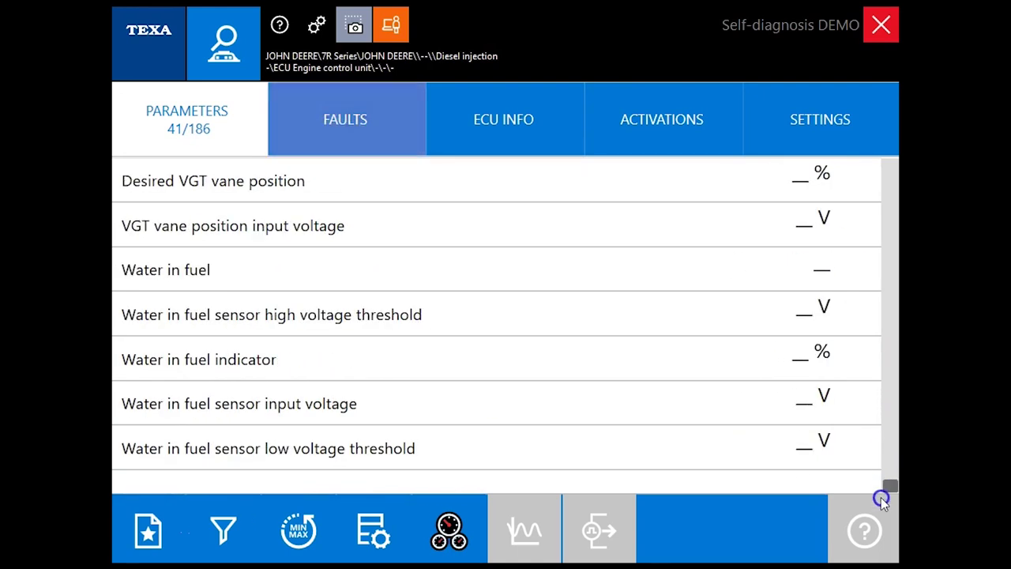
# - View both pages of the graphical parameter dashboard and check the parameter filter without selecting any parameters
pyautogui.click(450, 528)
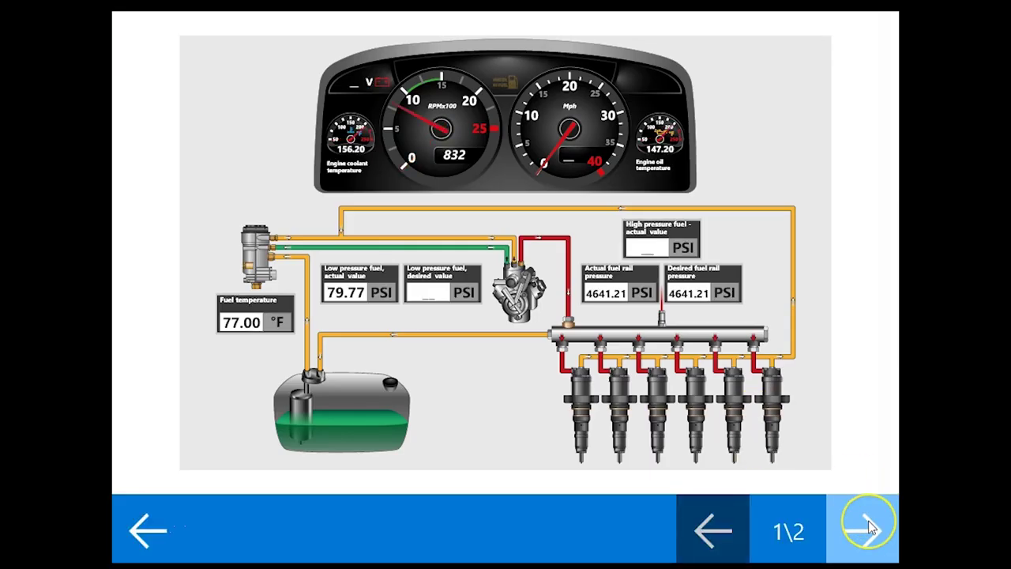
pyautogui.click(870, 530)
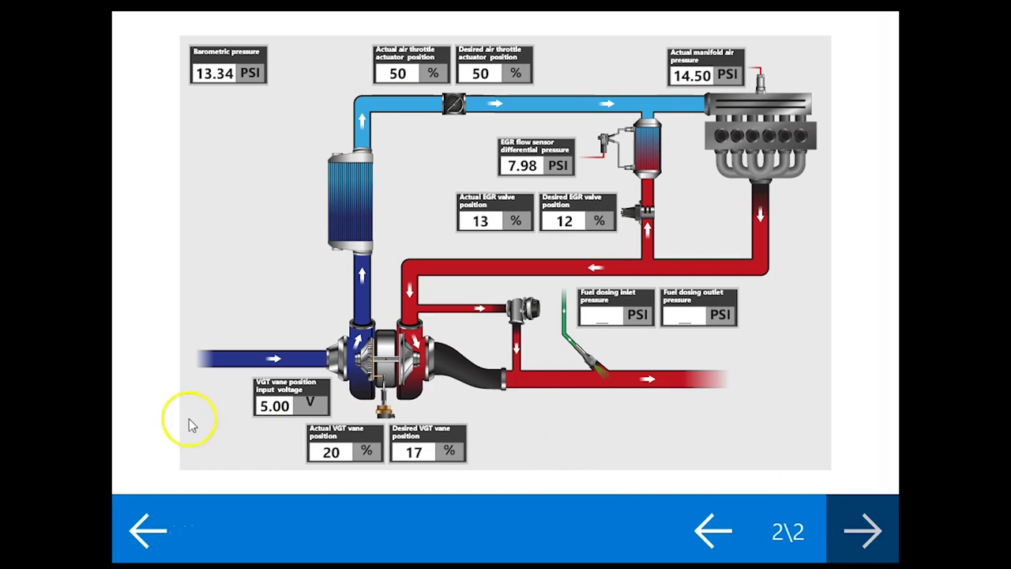
pyautogui.click(181, 504)
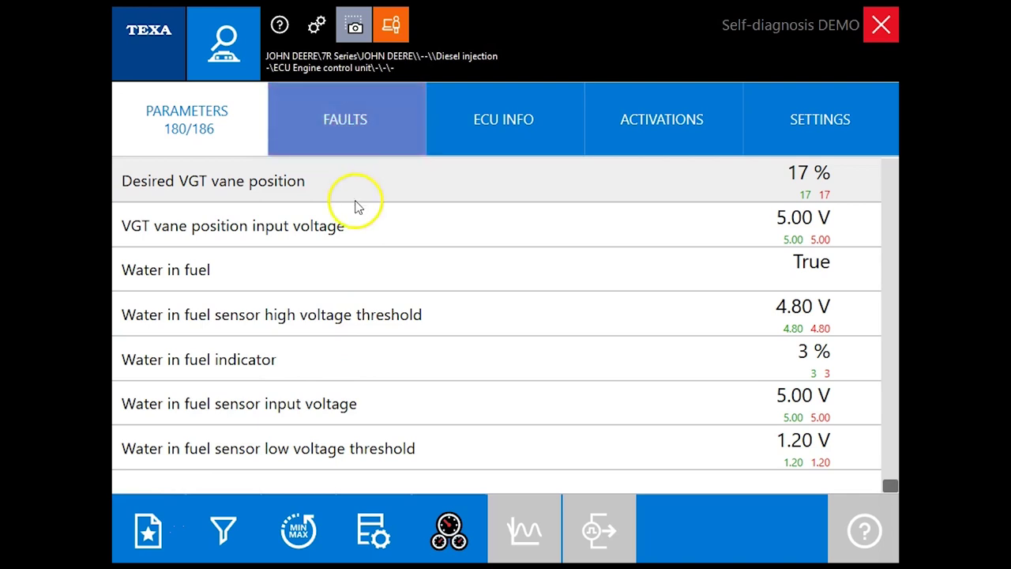
pyautogui.click(223, 537)
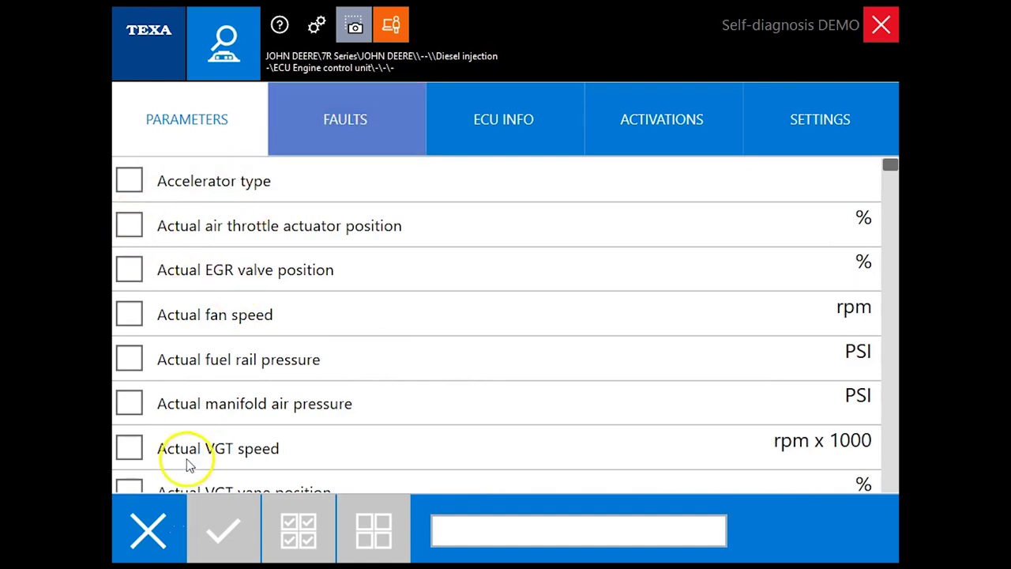
pyautogui.click(192, 504)
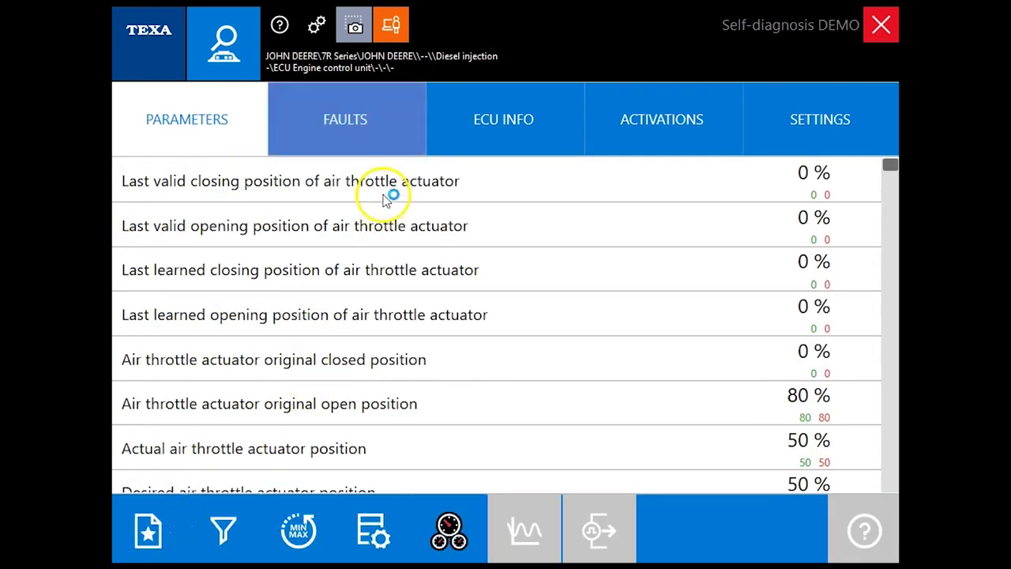
# - View the error code details of the Decreasing engine power fault in the fault list
pyautogui.click(392, 128)
pyautogui.click(642, 215)
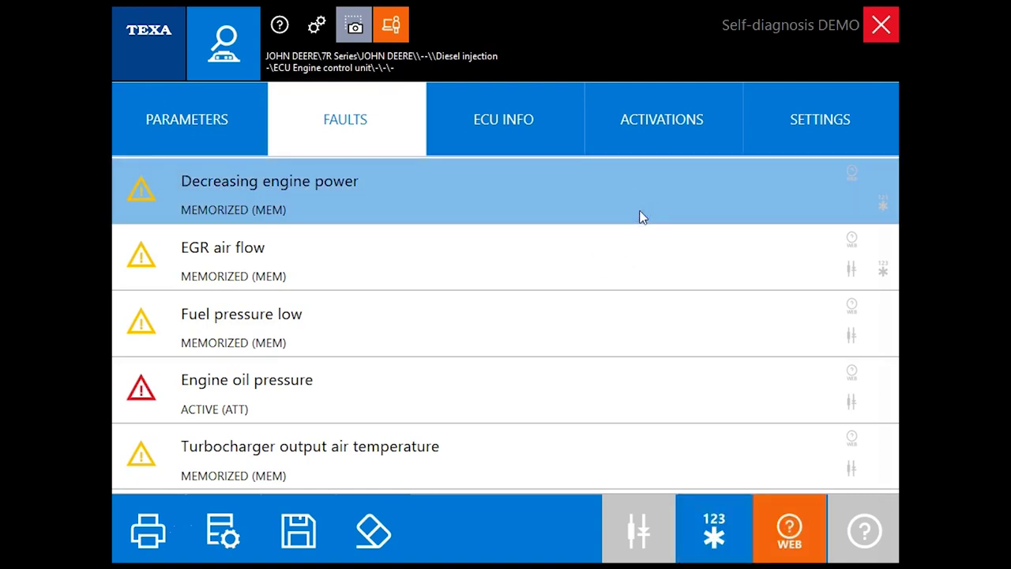
pyautogui.click(642, 215)
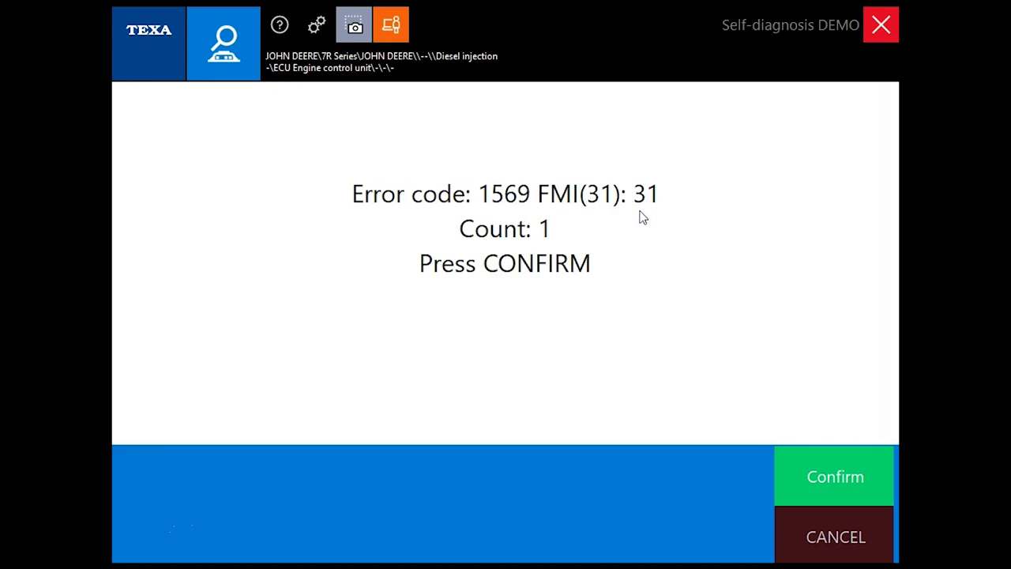
pyautogui.click(830, 499)
# - View the recorded parameters of the Decreasing engine power fault and select the Engine oil pressure fault
pyautogui.click(765, 214)
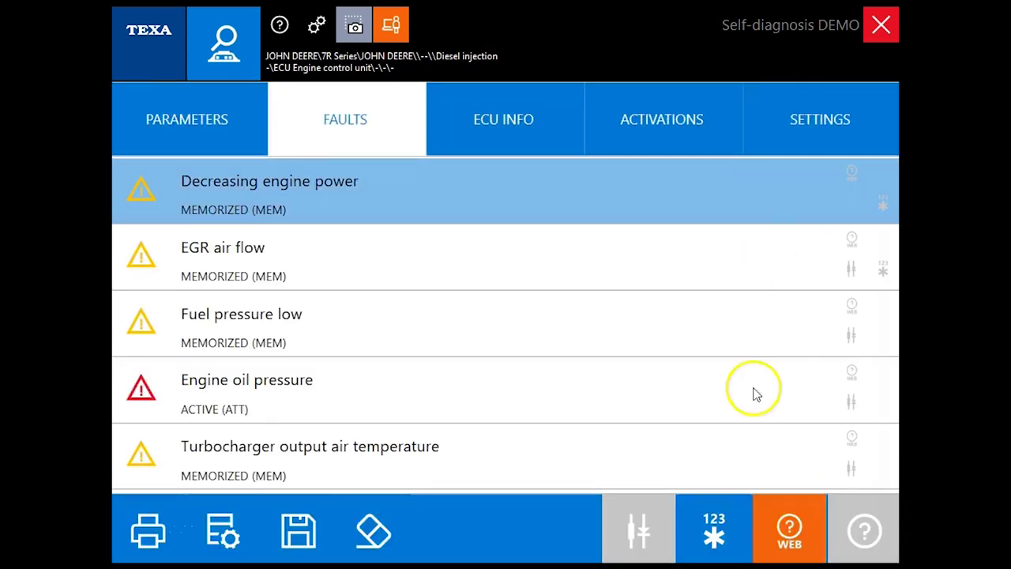
pyautogui.click(716, 517)
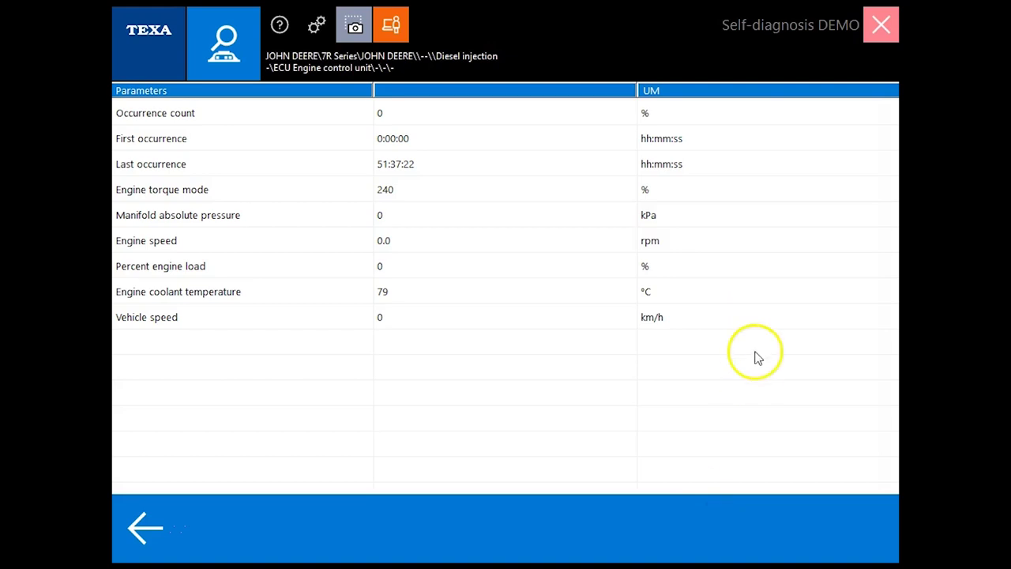
pyautogui.click(172, 502)
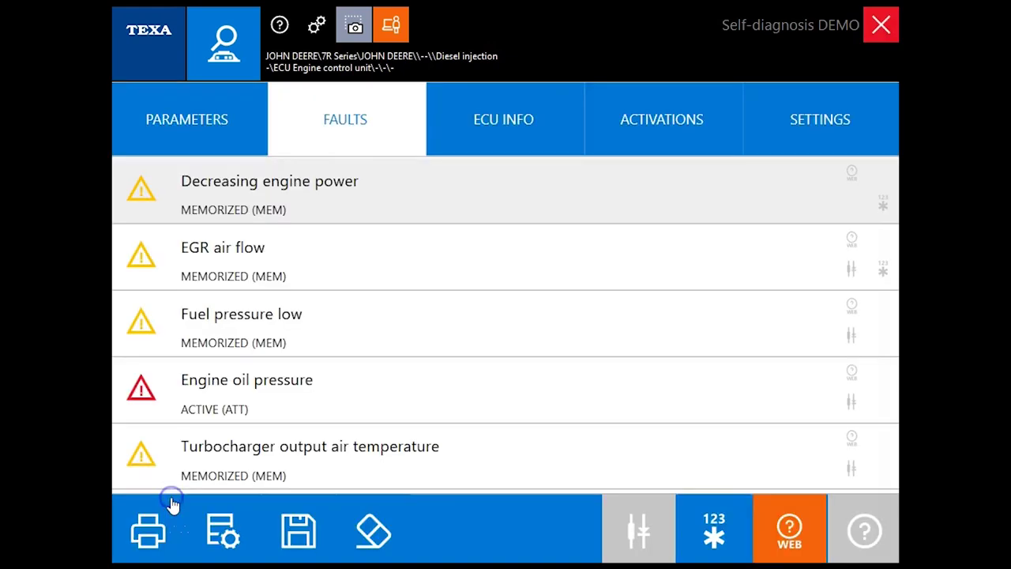
pyautogui.click(381, 380)
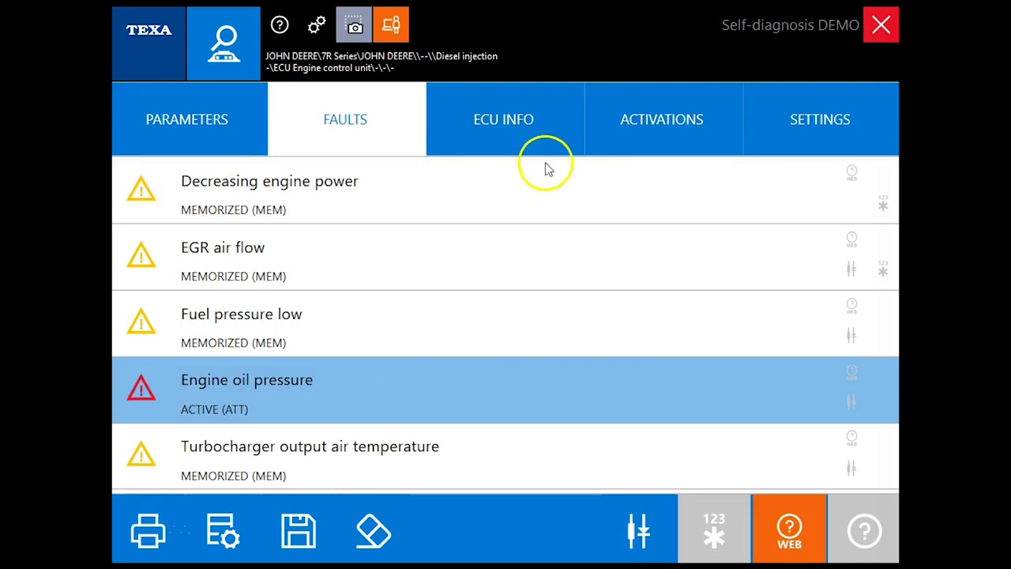
# - Look through the ECU information from the vehicle identification down to the diagnosis code
pyautogui.click(549, 129)
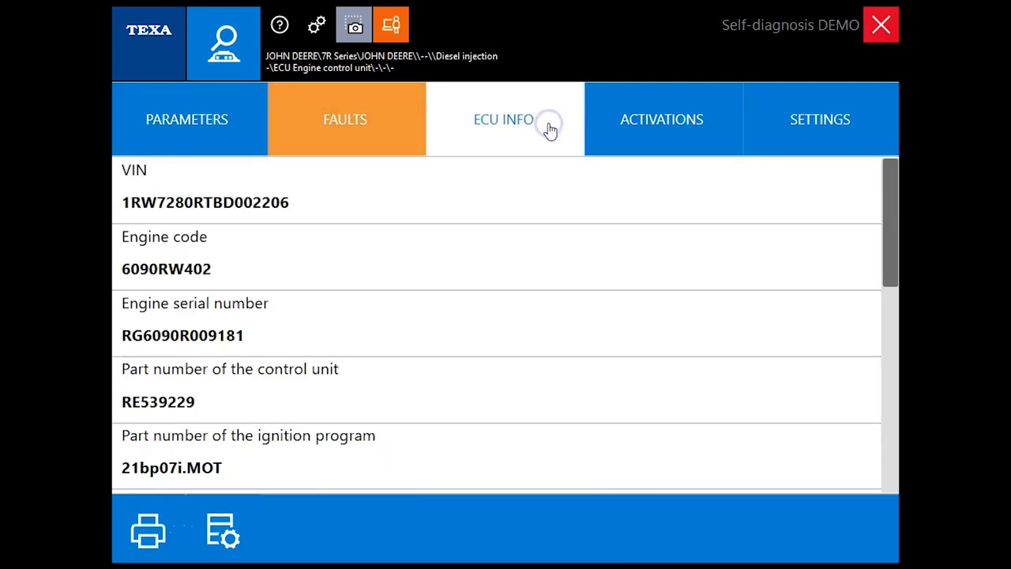
pyautogui.click(698, 256)
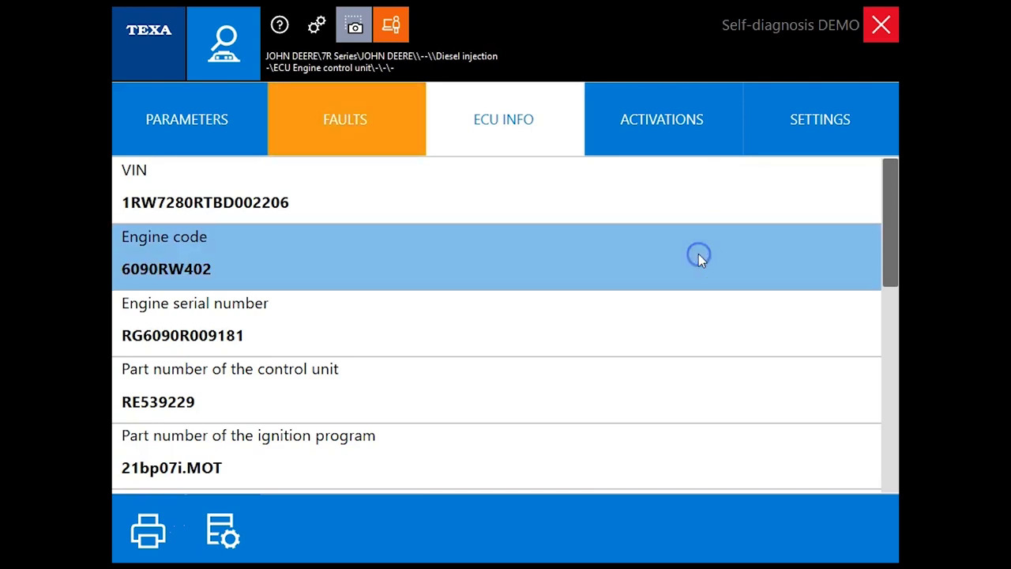
pyautogui.moveTo(889, 266); pyautogui.dragTo(879, 475)
pyautogui.click(766, 465)
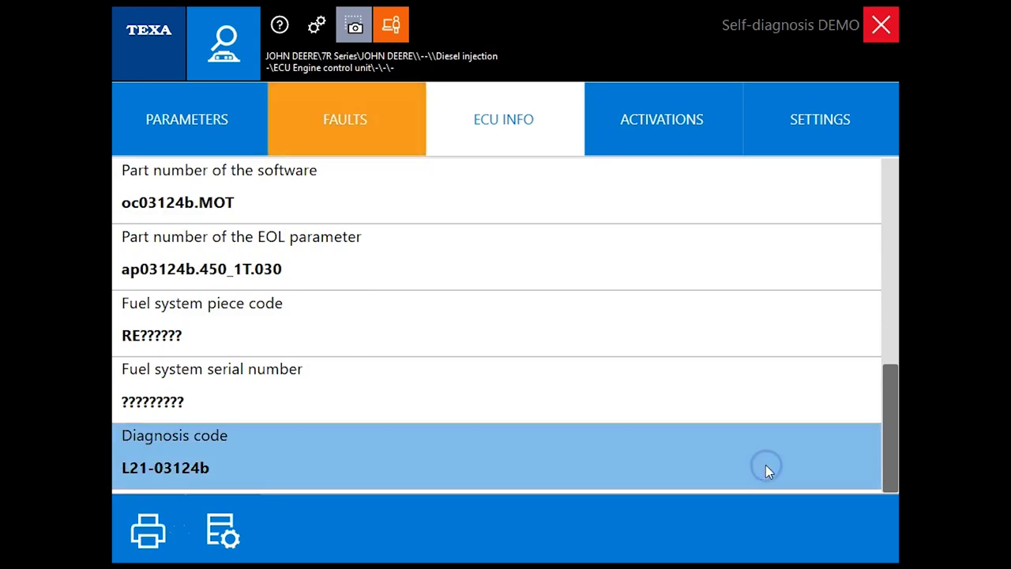
# - Start the Cylinder cut-off activation for the engine control unit and dismiss its help note
pyautogui.click(660, 147)
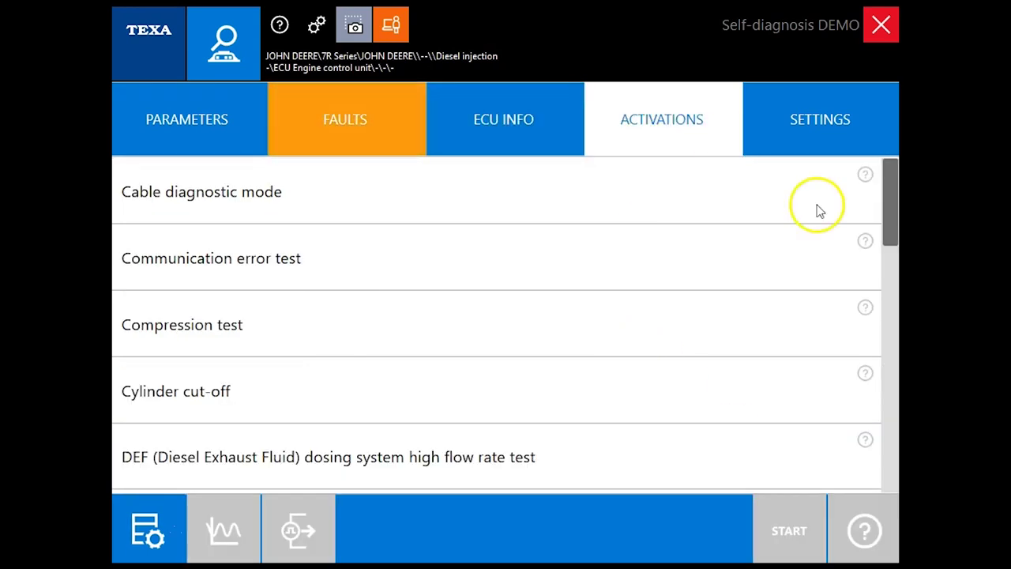
pyautogui.moveTo(892, 191); pyautogui.dragTo(889, 219)
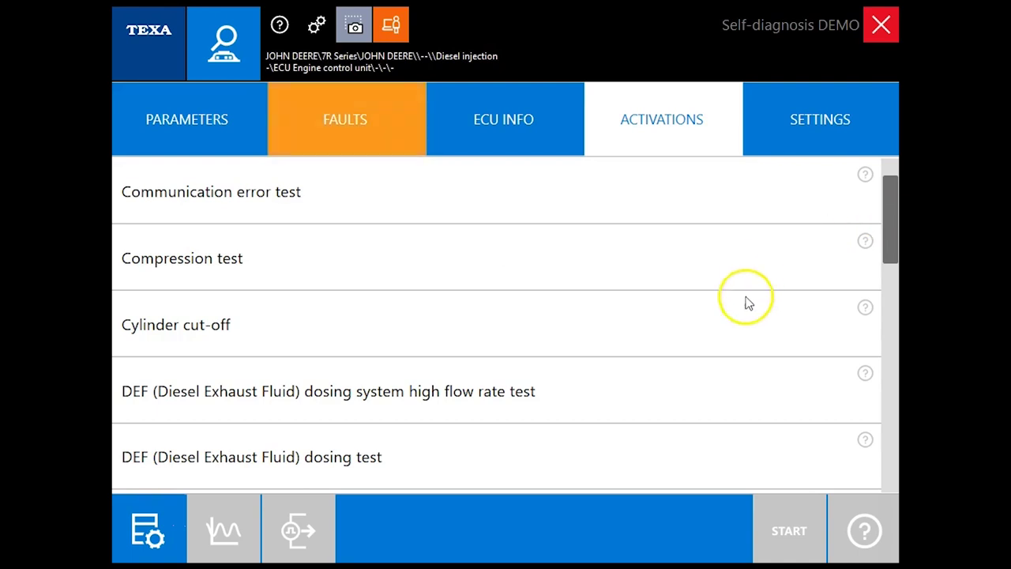
pyautogui.click(739, 320)
pyautogui.click(787, 531)
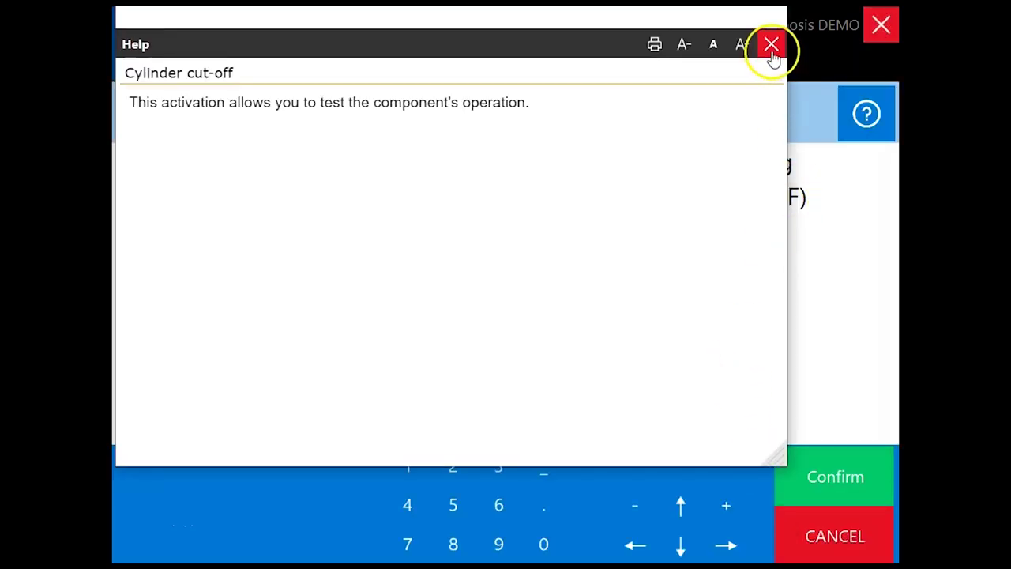
pyautogui.click(772, 45)
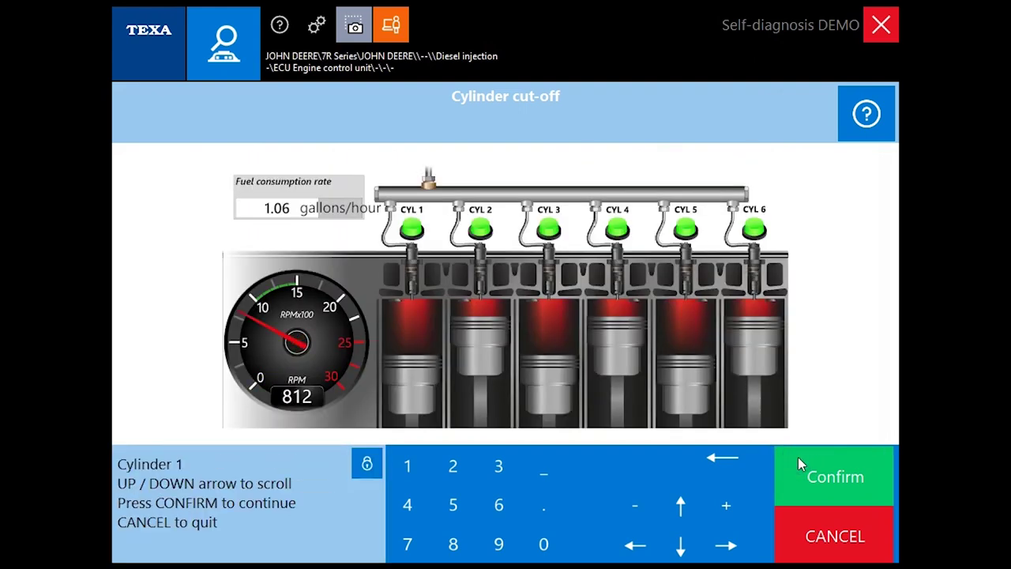
# - Run the cylinder cut-off test starting with cylinder 1, and quit the test after checking several cylinders
pyautogui.click(798, 457)
pyautogui.click(798, 457)
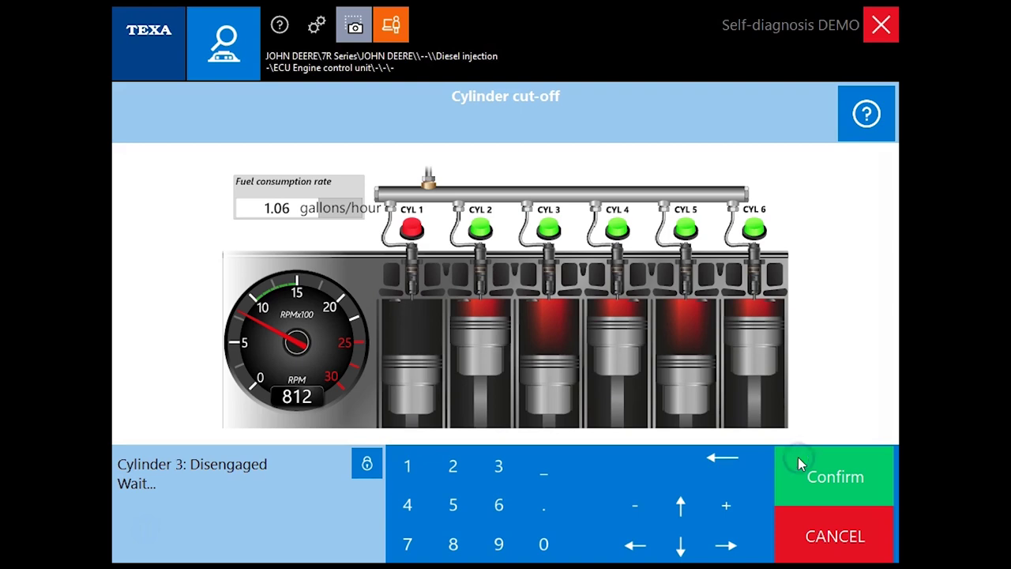
pyautogui.click(798, 456)
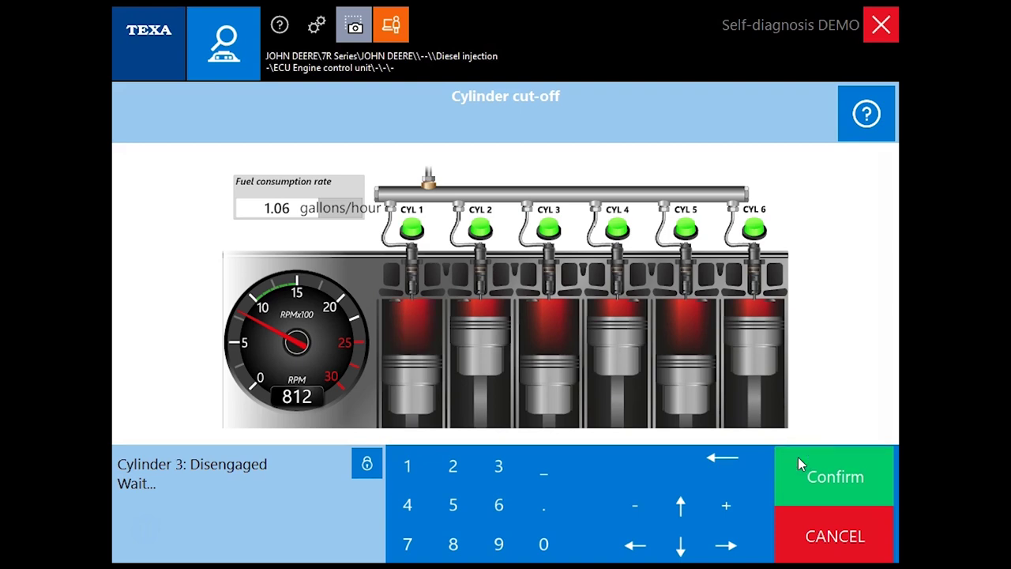
pyautogui.click(800, 536)
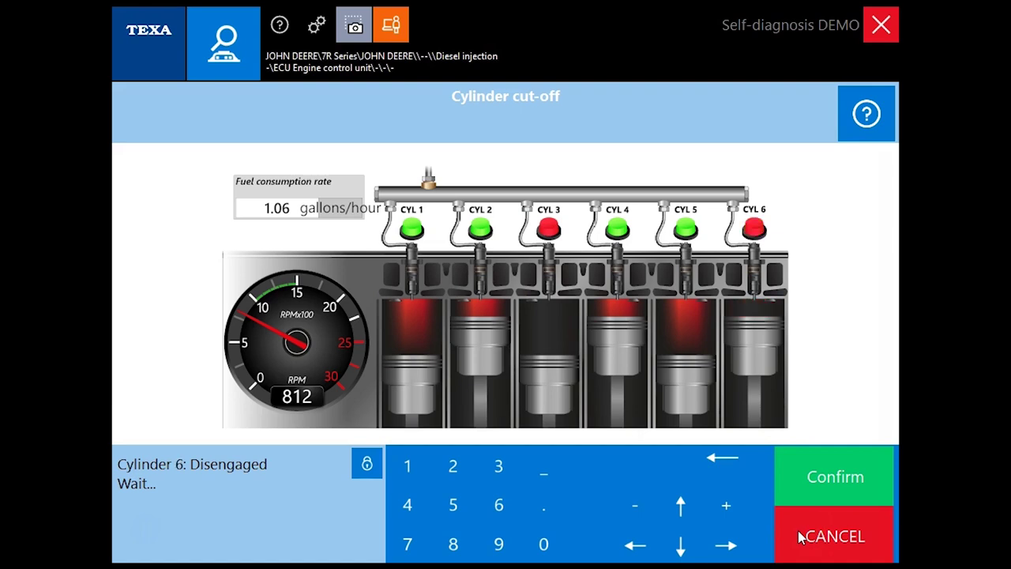
pyautogui.click(800, 537)
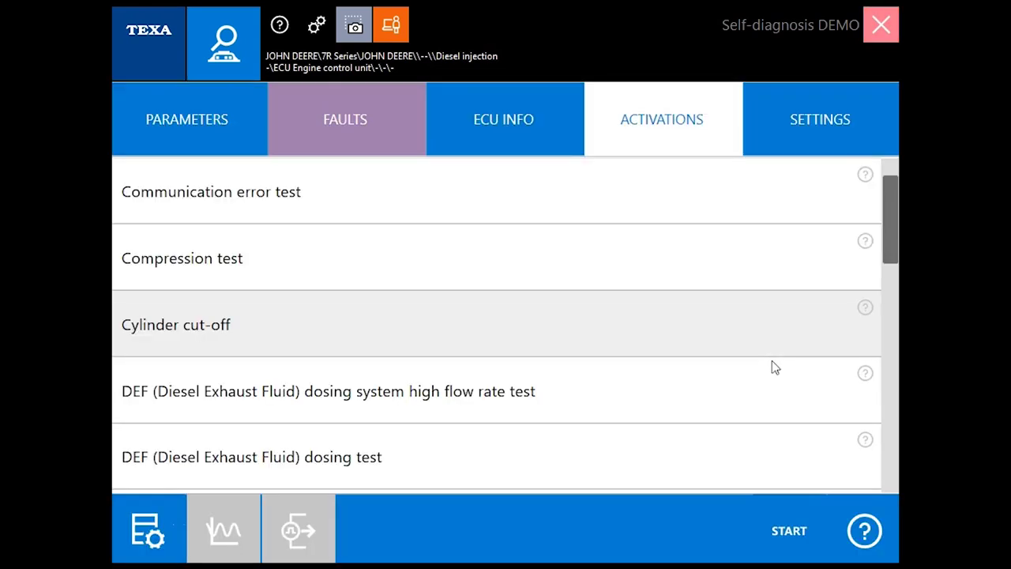
# - Look through the engine control unit's available settings, highlighting DPF service regeneration and Injector program
pyautogui.click(806, 129)
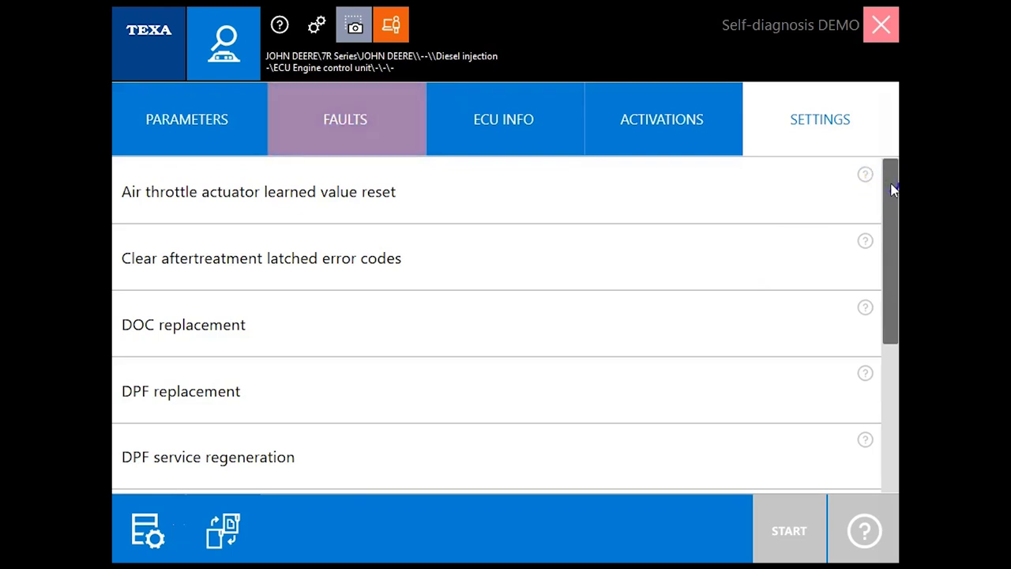
pyautogui.scroll(-1, 891, 225)
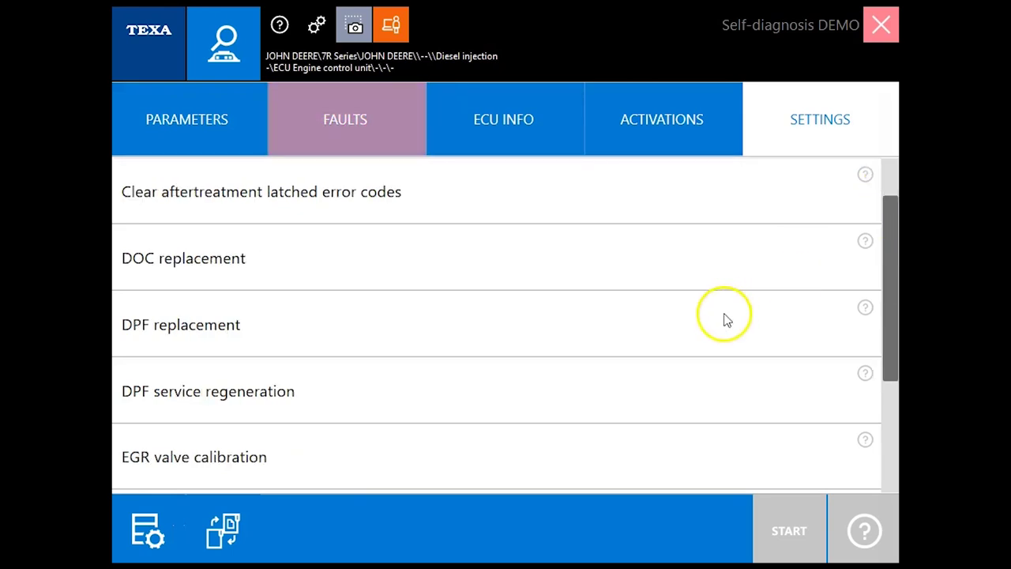
pyautogui.click(642, 383)
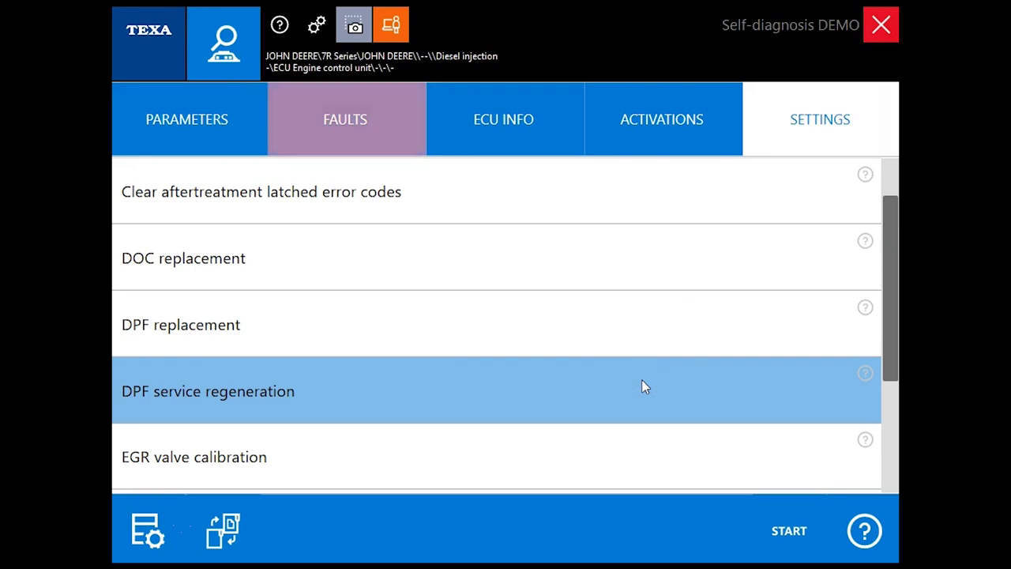
pyautogui.scroll(-1, 886, 365)
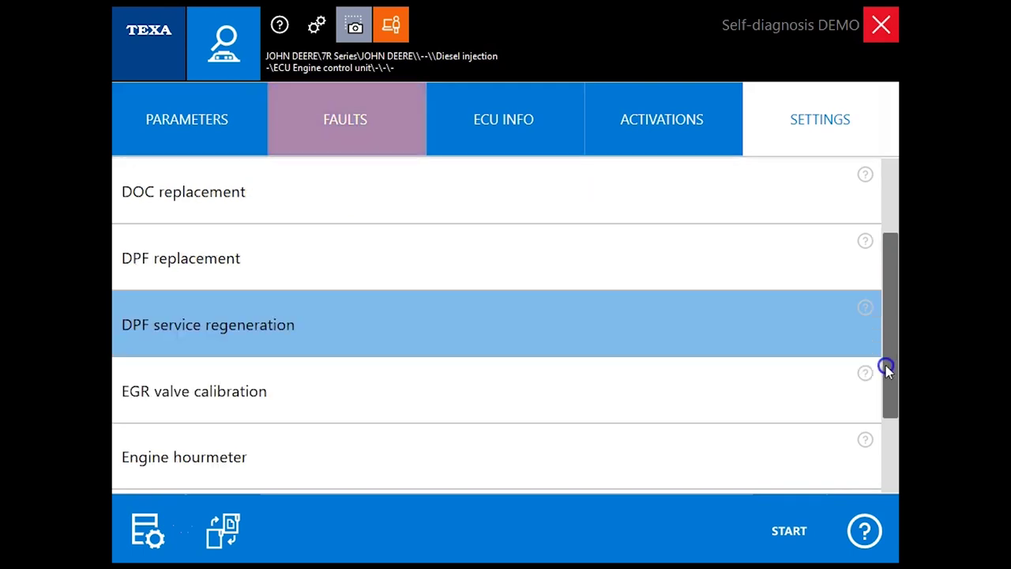
pyautogui.scroll(-2, 886, 365)
pyautogui.click(740, 385)
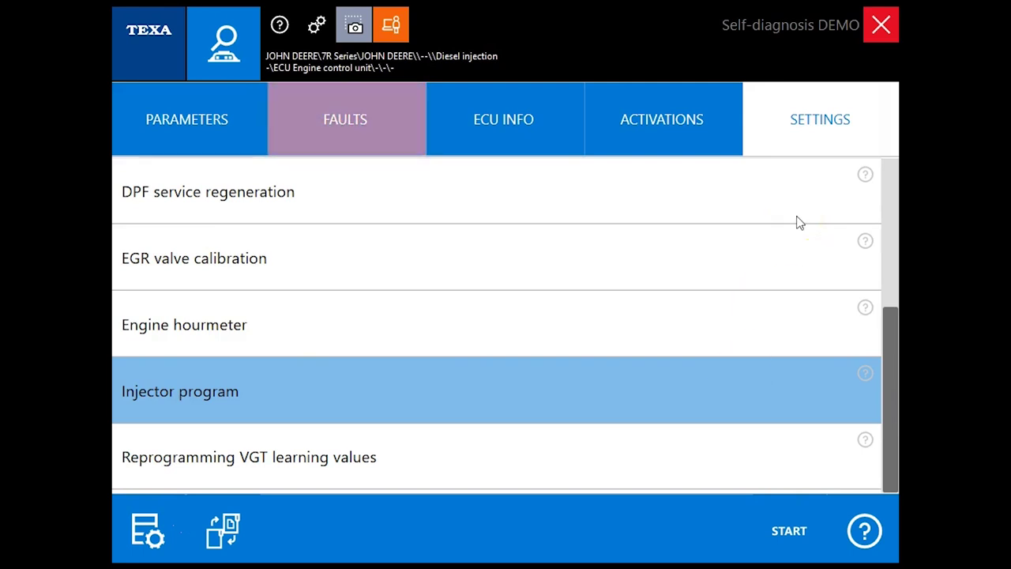
# - Exit the John Deere DEMO self-diagnosis and return to the vehicle category selection
pyautogui.click(880, 25)
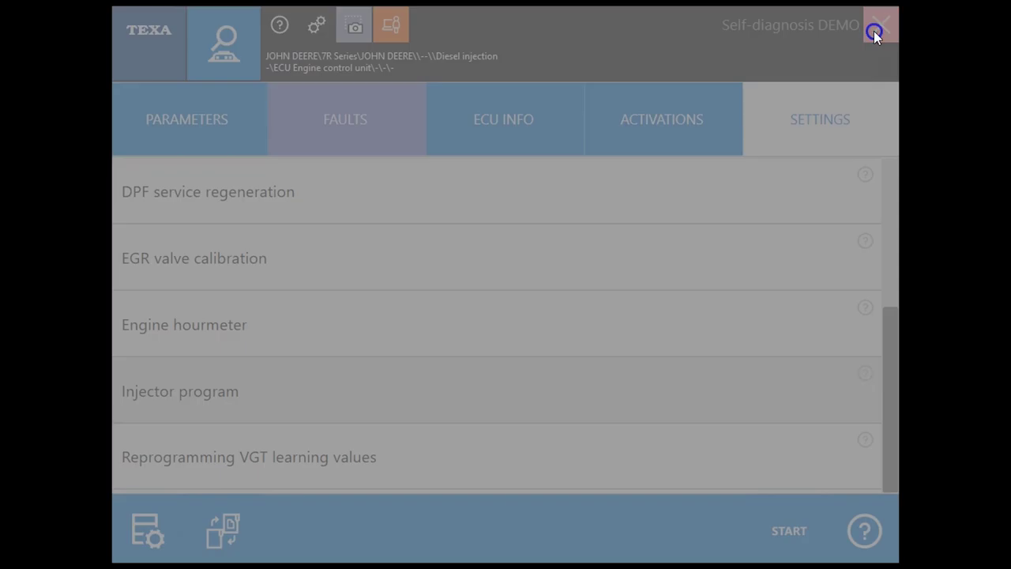
pyautogui.click(621, 365)
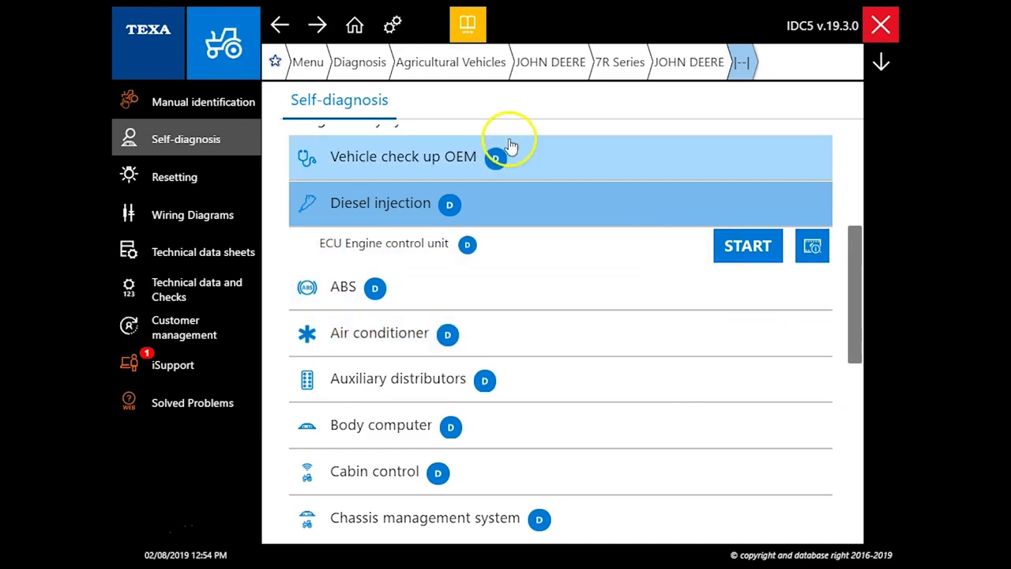
pyautogui.click(421, 74)
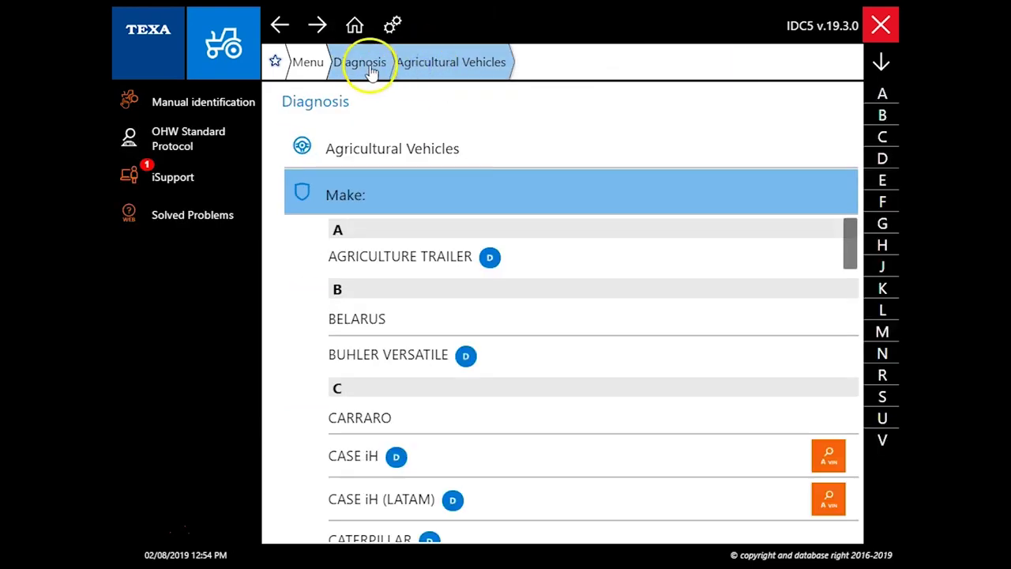
pyautogui.click(367, 64)
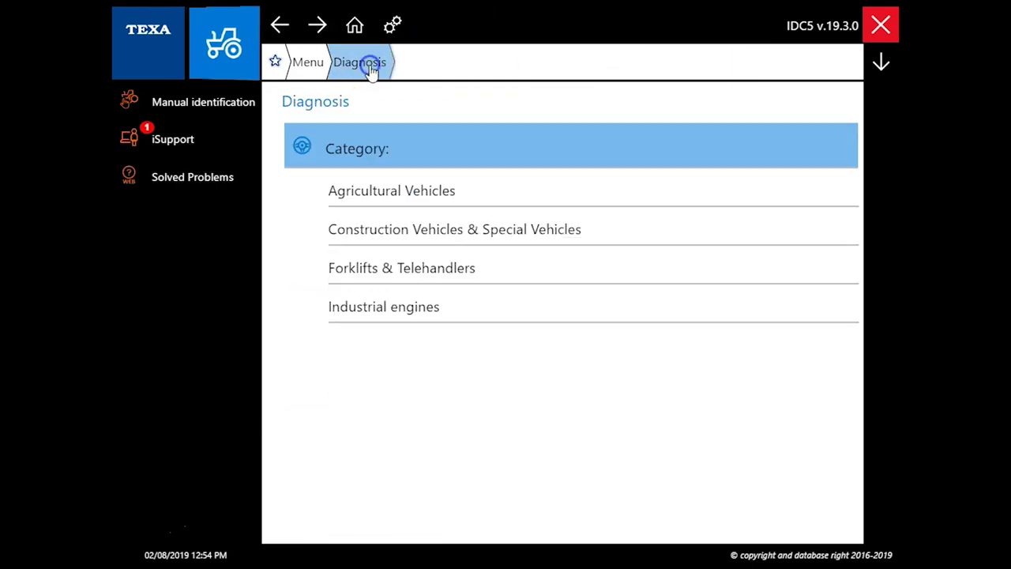
# - Look at the makes offered for Construction Vehicles & Special Vehicles and return to the category selection
pyautogui.click(541, 226)
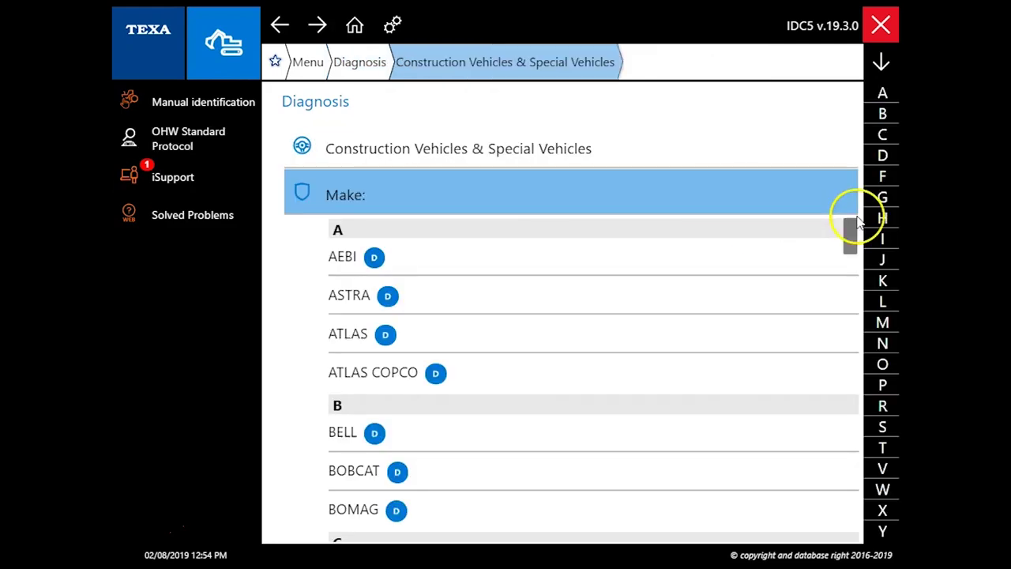
pyautogui.moveTo(853, 238)
pyautogui.mouseDown()
pyautogui.moveTo(849, 525)
pyautogui.moveTo(862, 334)
pyautogui.moveTo(858, 236)
pyautogui.mouseUp()
pyautogui.click(374, 68)
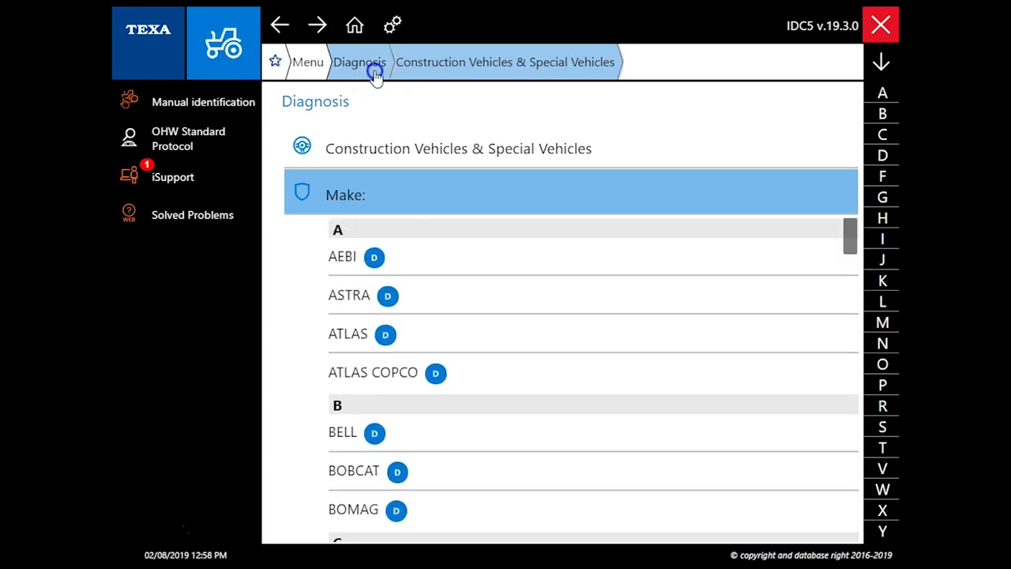
# - Select the GENIE Telescopic lifter with DEUTZ engine under Forklifts & Telehandlers and expand its Diesel injection systems
pyautogui.click(524, 268)
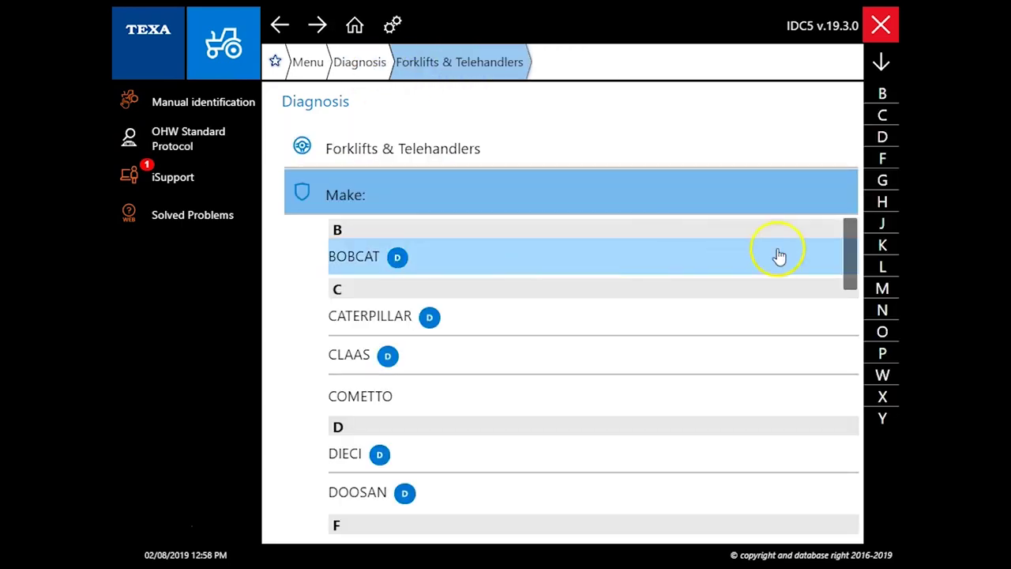
pyautogui.moveTo(849, 250); pyautogui.dragTo(855, 352)
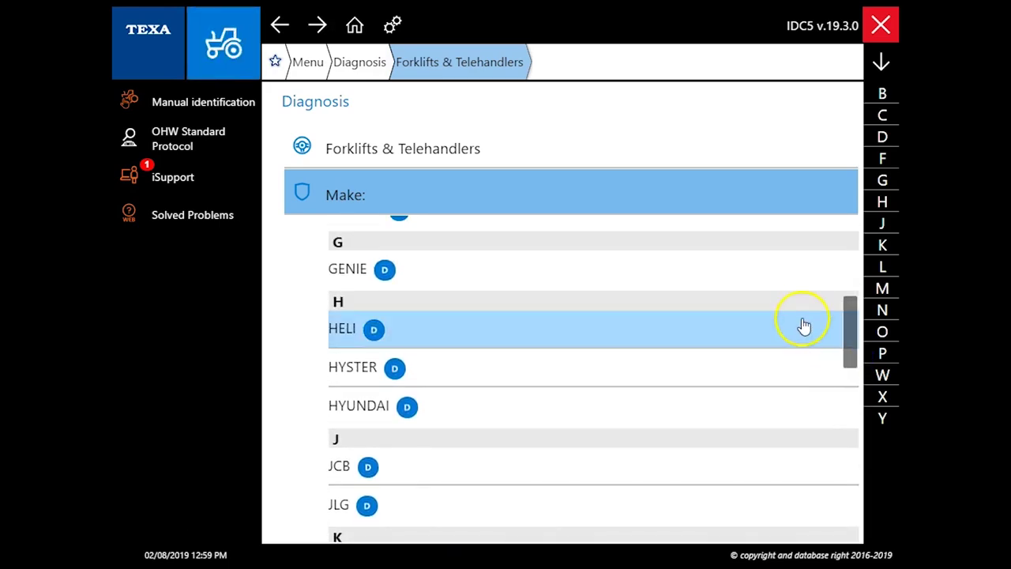
pyautogui.click(779, 272)
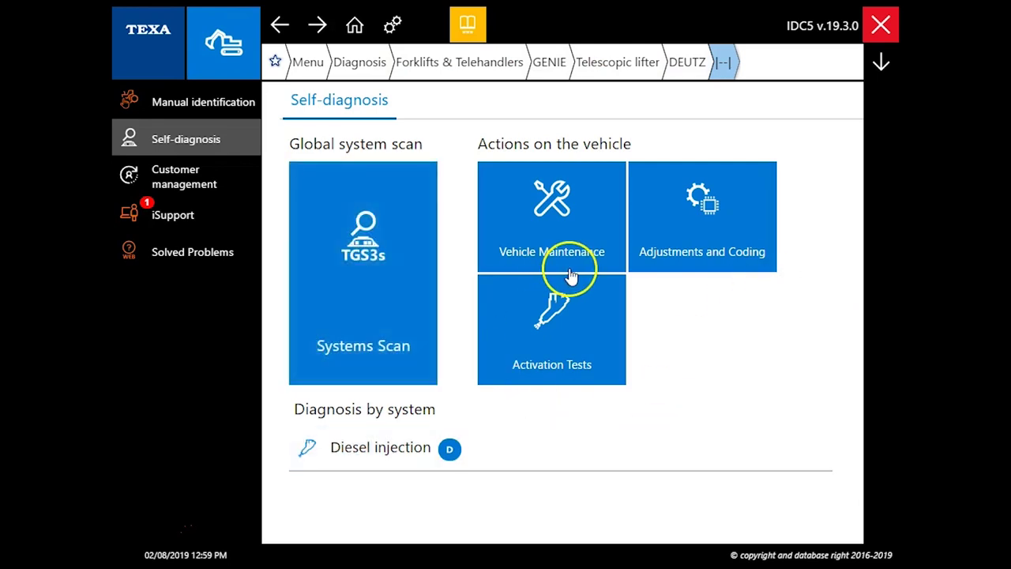
pyautogui.click(598, 461)
pyautogui.moveTo(857, 320); pyautogui.dragTo(846, 444)
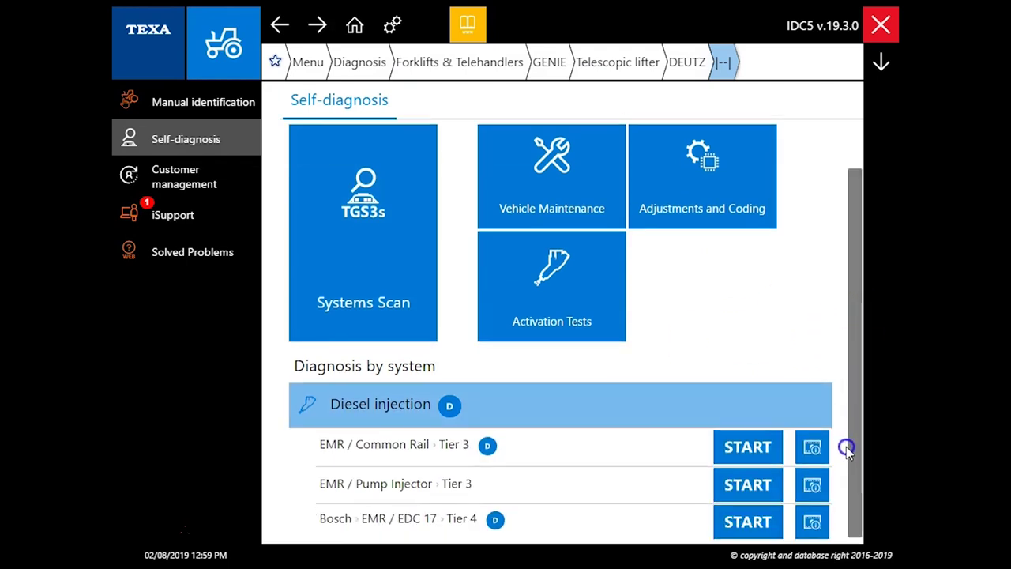
# - View the connection information for the Bosch EMR / EDC 17 Tier 4 diesel injection system
pyautogui.click(743, 536)
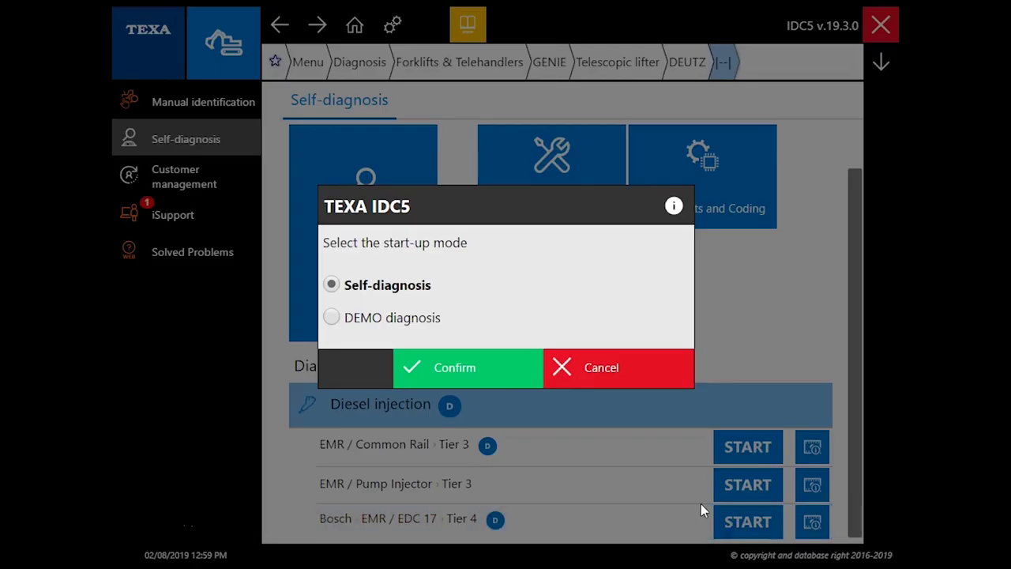
pyautogui.click(581, 386)
pyautogui.click(820, 525)
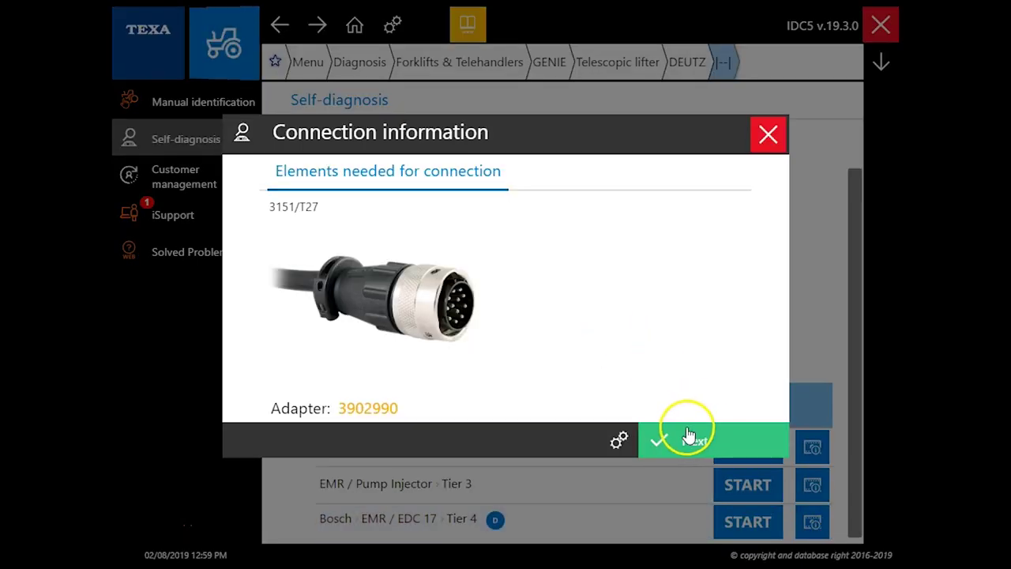
pyautogui.click(768, 135)
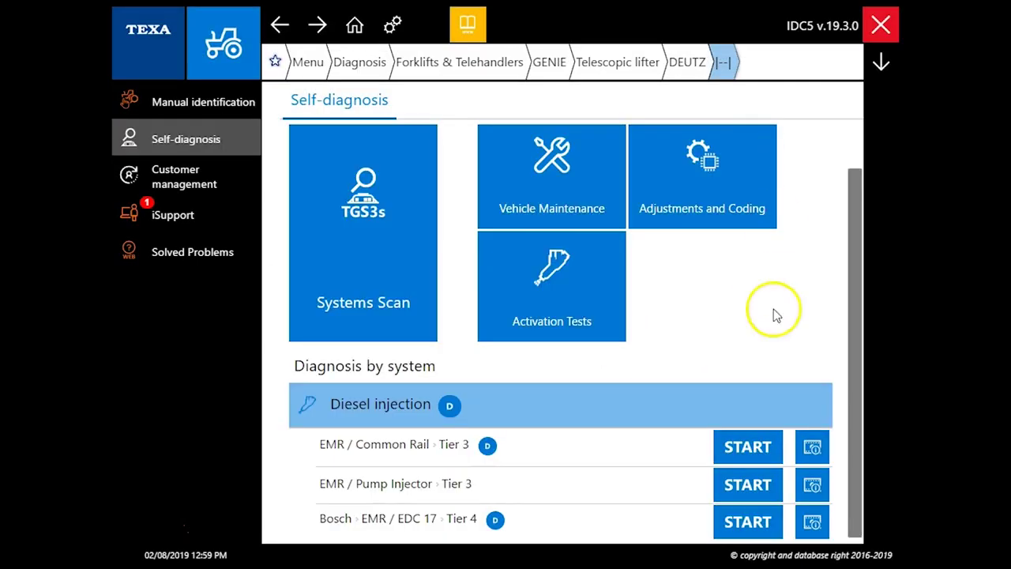
# - Start the Bosch EMR / EDC 17 Tier 4 system in DEMO diagnosis mode and confirm the ignition is on
pyautogui.click(747, 513)
pyautogui.click(395, 316)
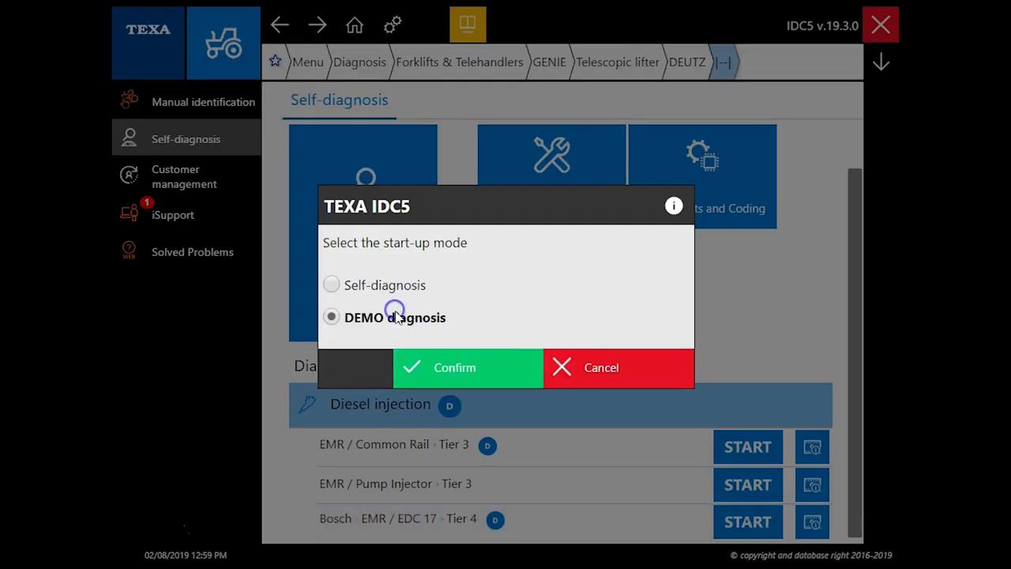
pyautogui.click(457, 368)
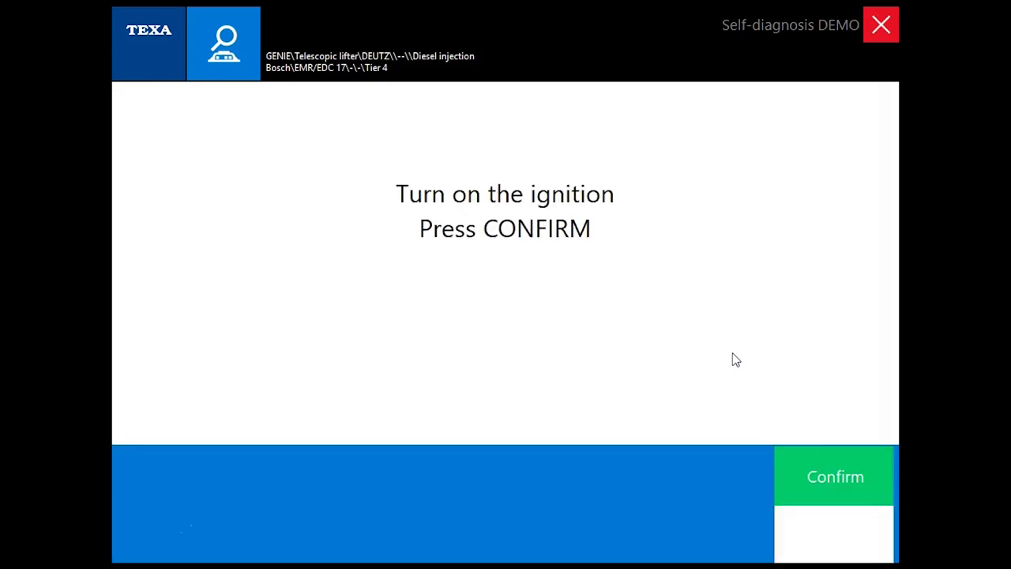
pyautogui.click(805, 456)
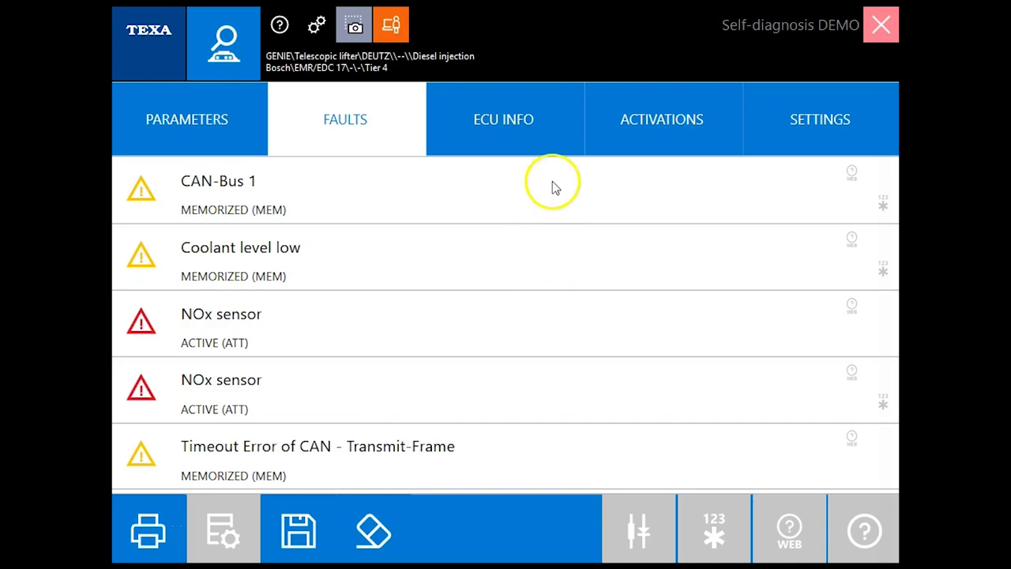
# - Check the NOx sensor fault and view the recorded parameters of the Coolant level low fault
pyautogui.click(579, 319)
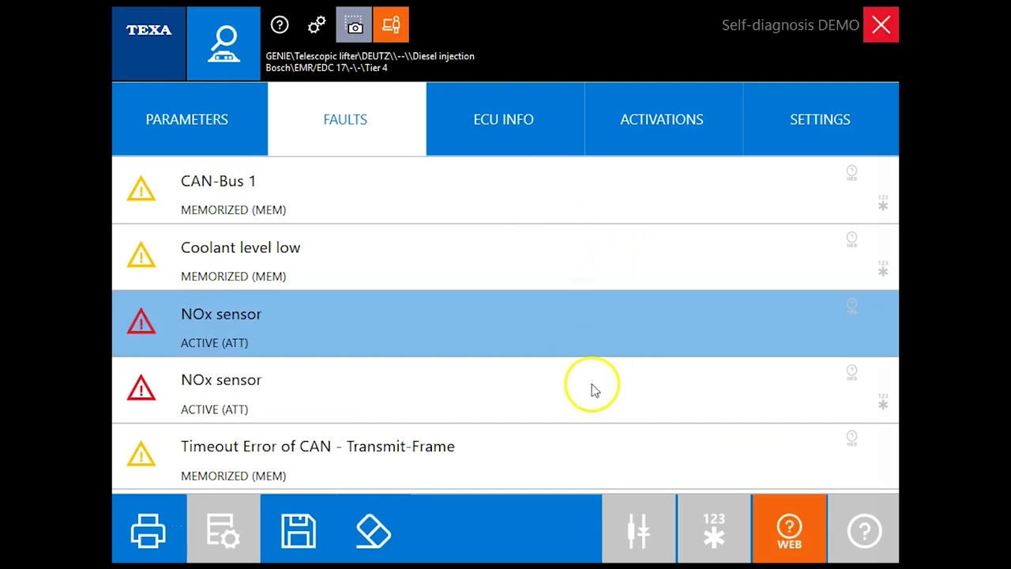
pyautogui.click(630, 237)
pyautogui.click(703, 530)
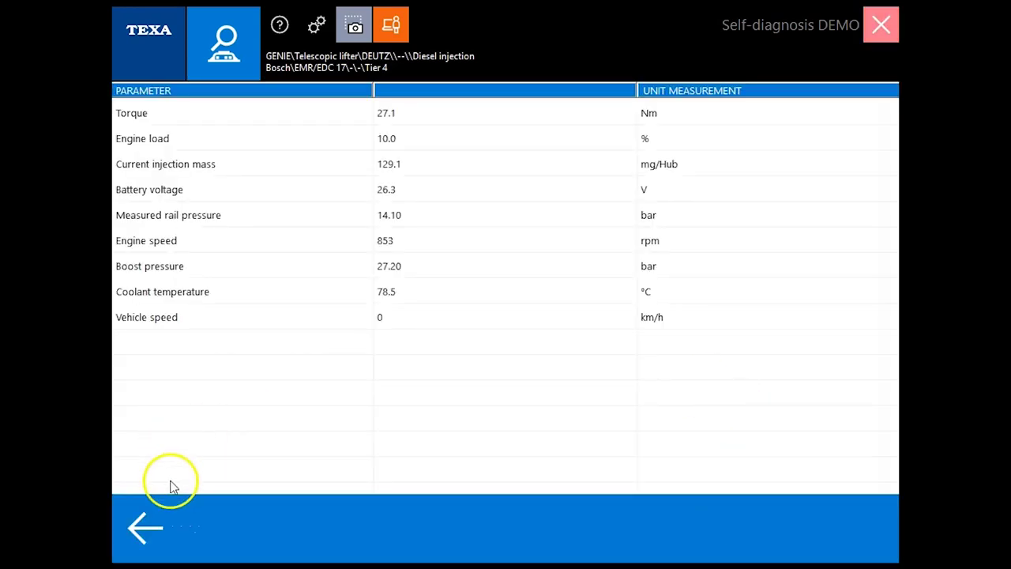
pyautogui.click(158, 512)
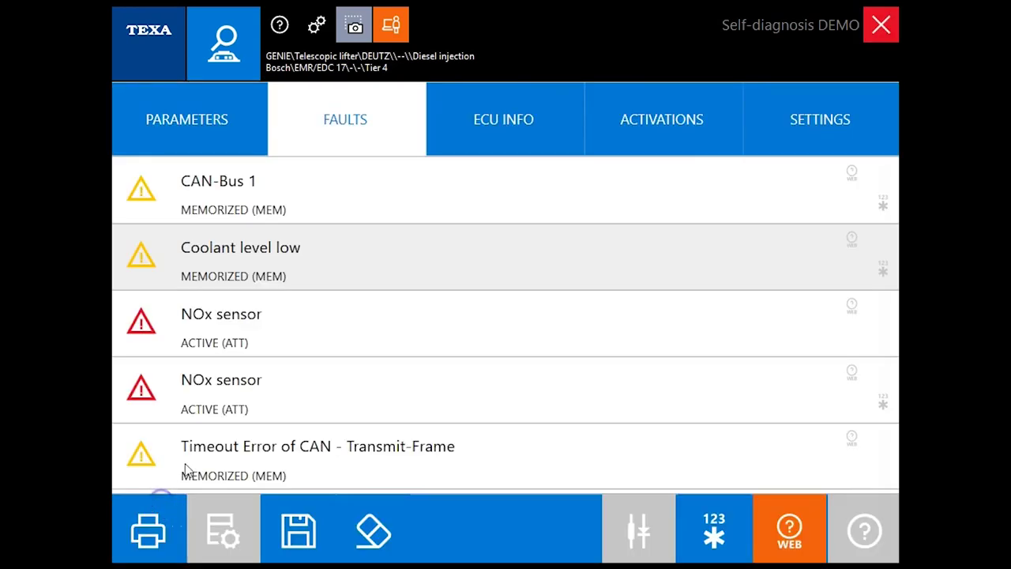
pyautogui.click(358, 272)
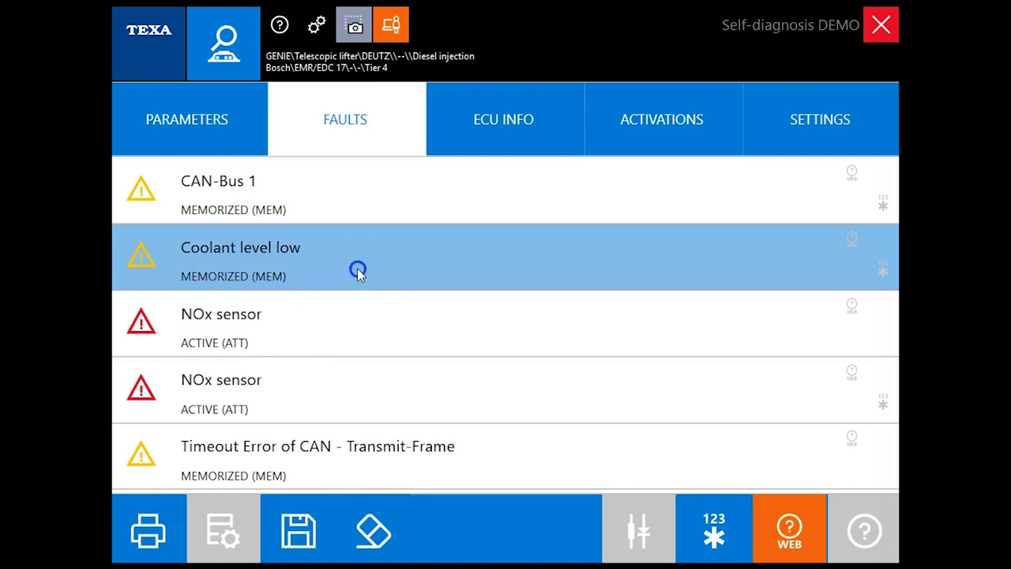
pyautogui.click(710, 515)
pyautogui.click(170, 502)
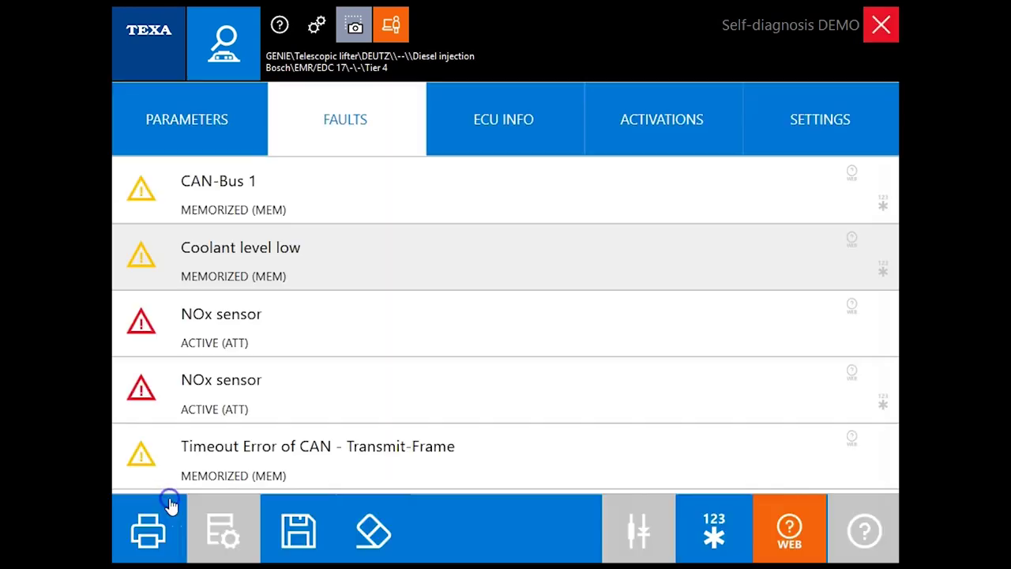
# - Review the Bosch EMR / EDC 17 parameter list down to the DEF entries and view both graphical dashboard pages
pyautogui.click(210, 124)
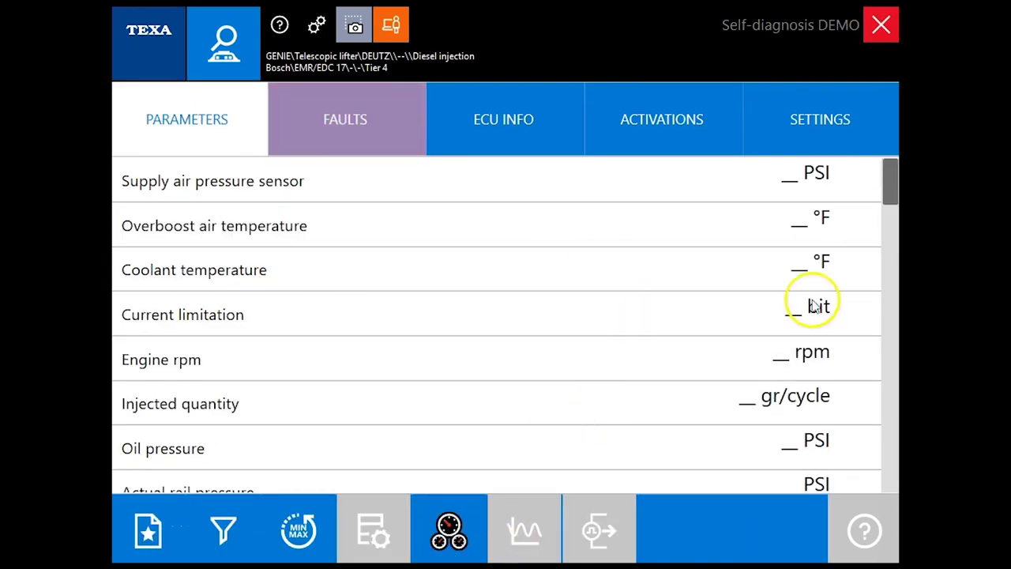
pyautogui.moveTo(888, 198); pyautogui.dragTo(853, 512)
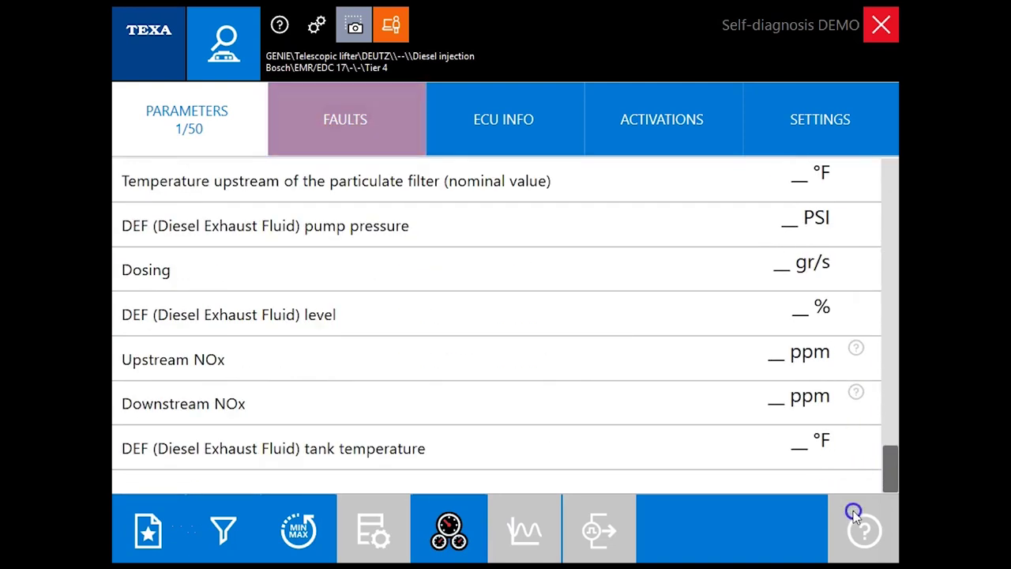
pyautogui.click(442, 521)
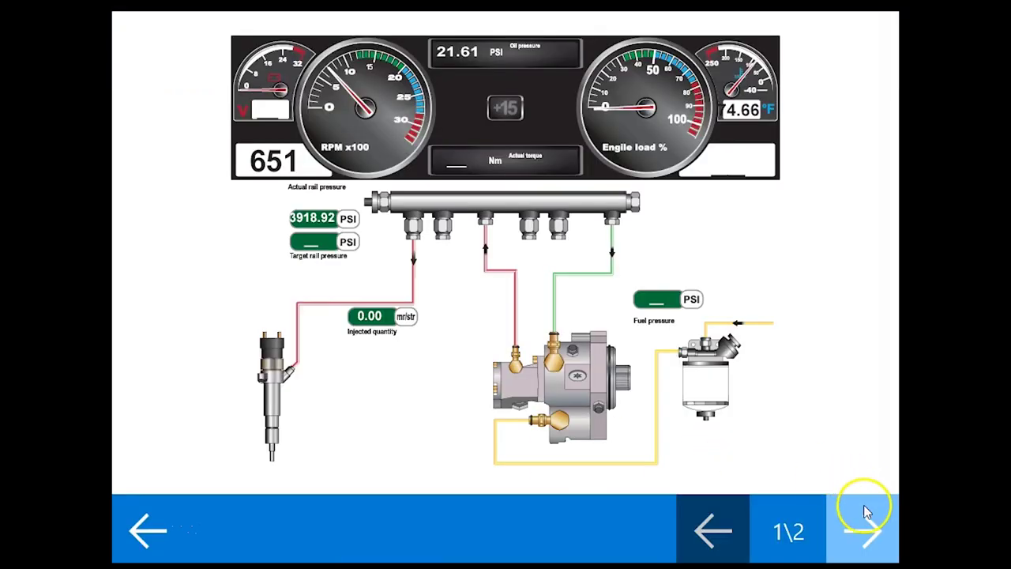
pyautogui.click(867, 525)
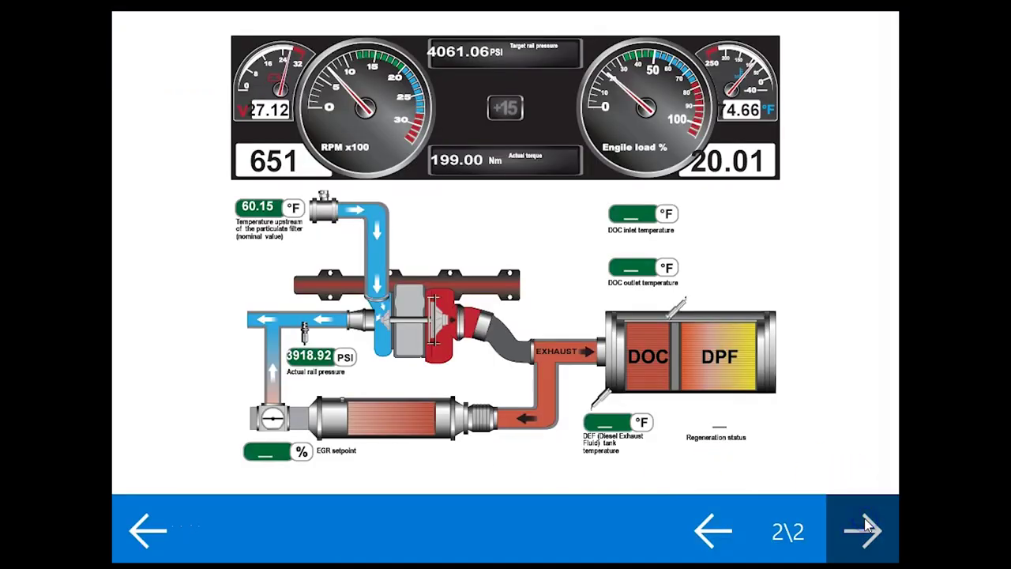
pyautogui.click(181, 502)
# - Look over the fault list, ECU information and available activations of the Bosch EMR / EDC 17 system
pyautogui.click(398, 139)
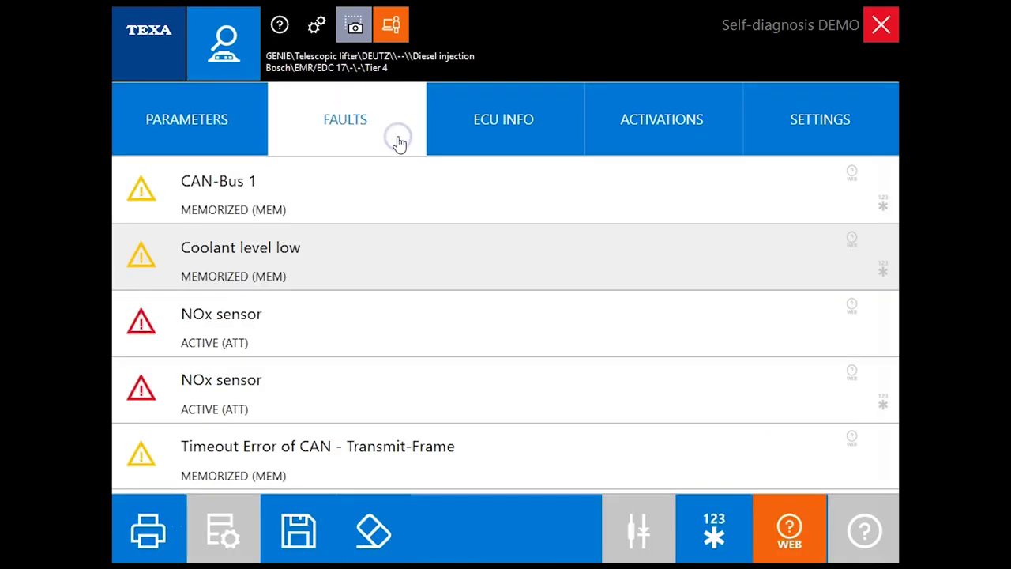
pyautogui.click(529, 122)
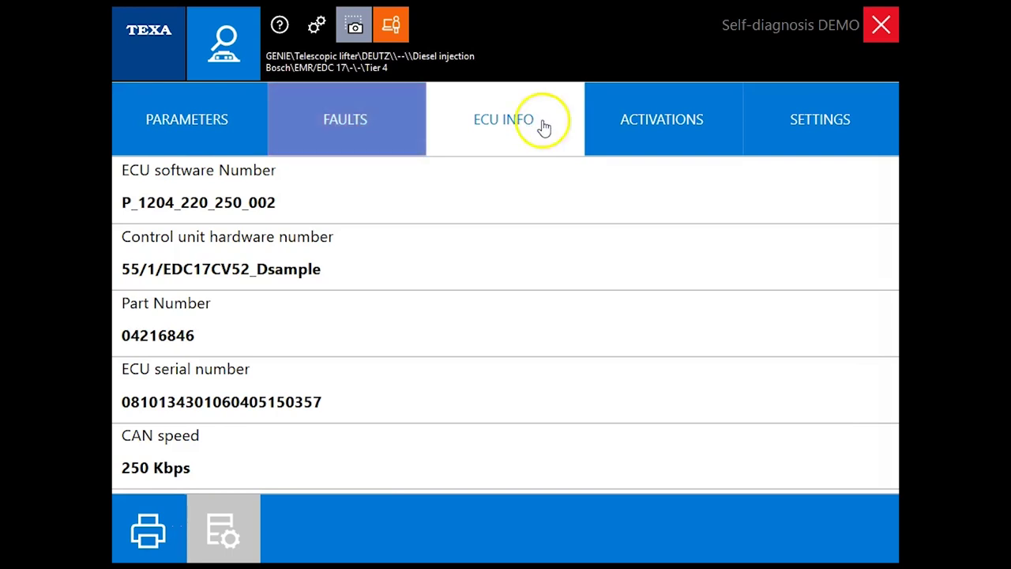
pyautogui.click(662, 127)
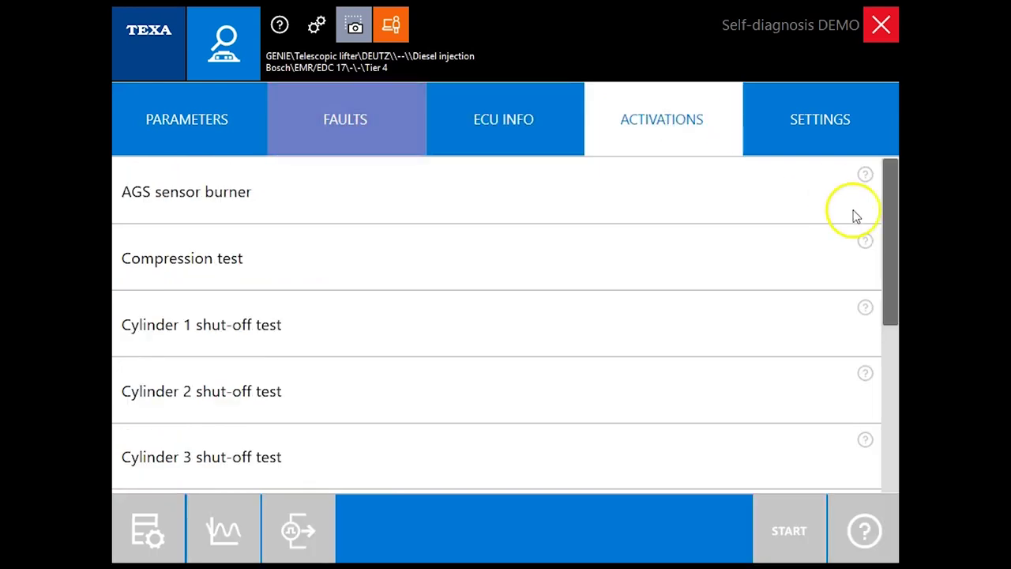
pyautogui.moveTo(893, 194); pyautogui.dragTo(890, 405)
# - Look through the available settings procedures of the Bosch EMR / EDC 17 system, including Injector coding and Regenerating filter
pyautogui.click(834, 123)
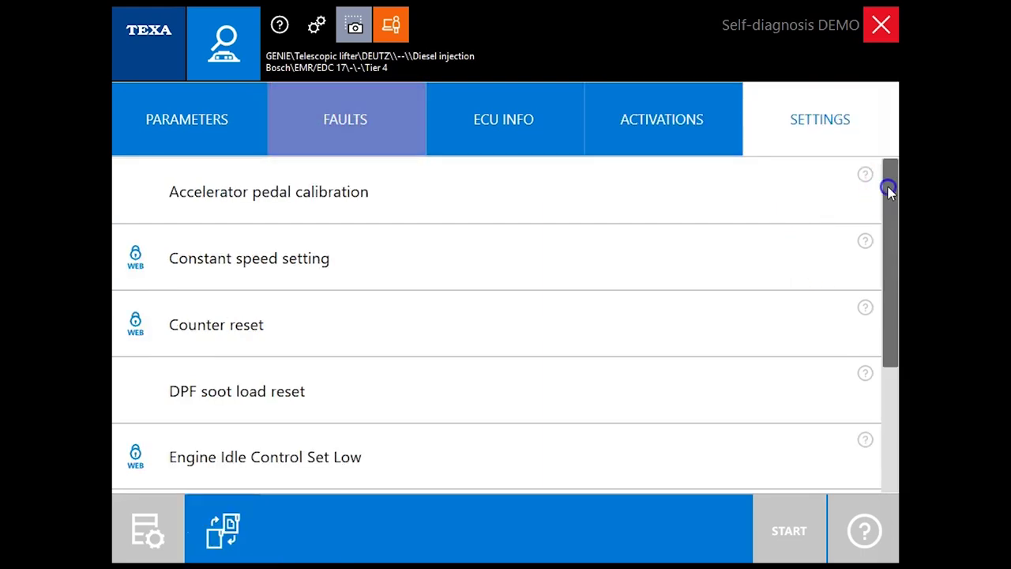
pyautogui.moveTo(889, 189); pyautogui.dragTo(888, 340)
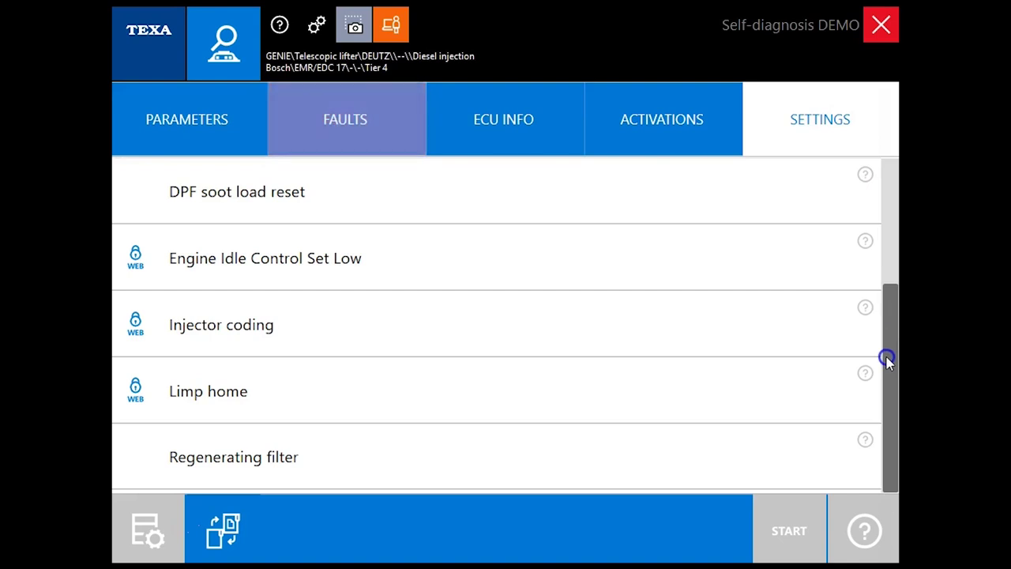
pyautogui.click(736, 327)
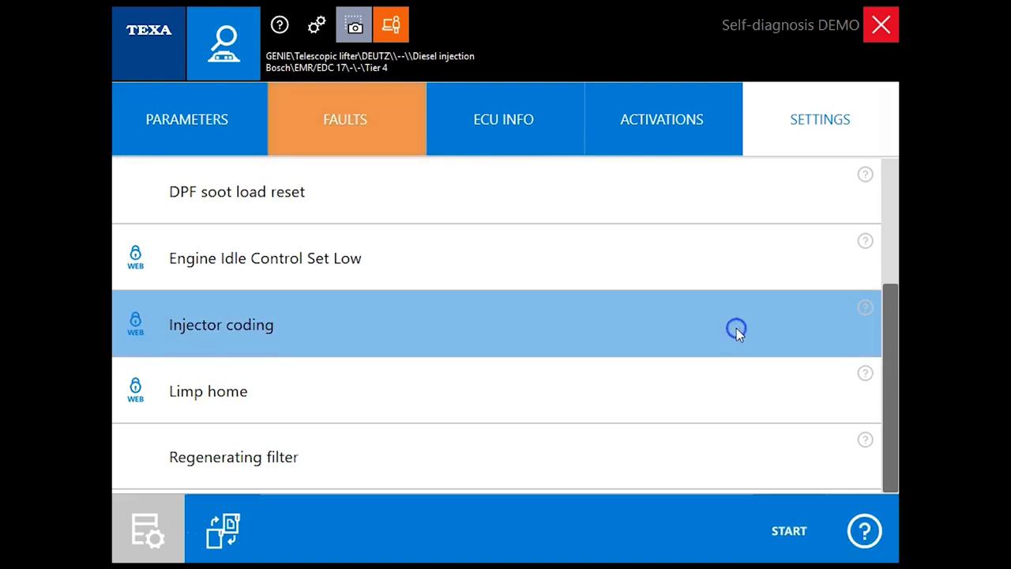
pyautogui.click(735, 442)
# - Start the Counter reset procedure, close its help, move through to the Pressure relief valve counter (PRV) and cancel the procedure
pyautogui.moveTo(891, 298); pyautogui.dragTo(891, 255)
pyautogui.click(725, 251)
pyautogui.click(790, 524)
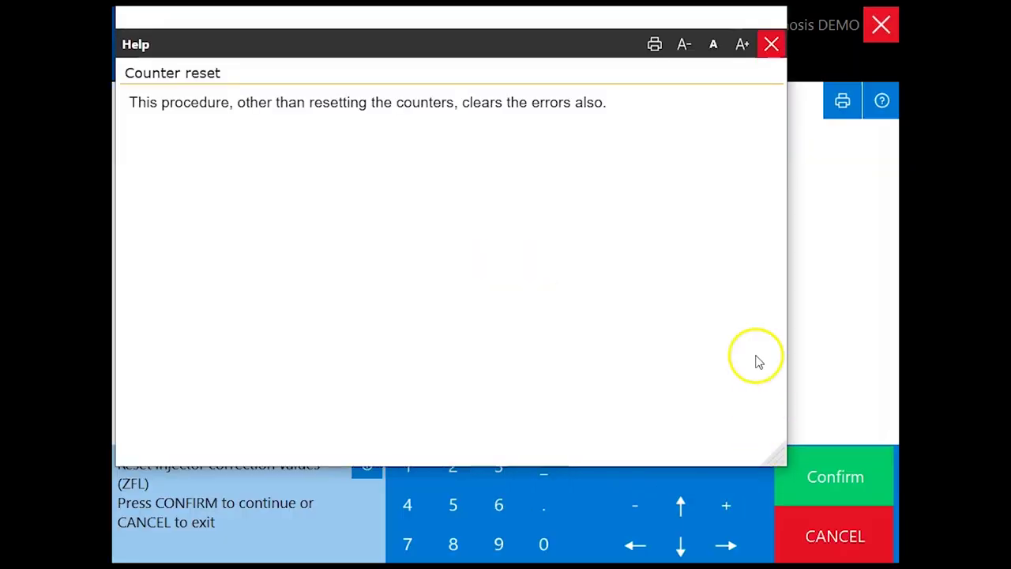
pyautogui.click(771, 44)
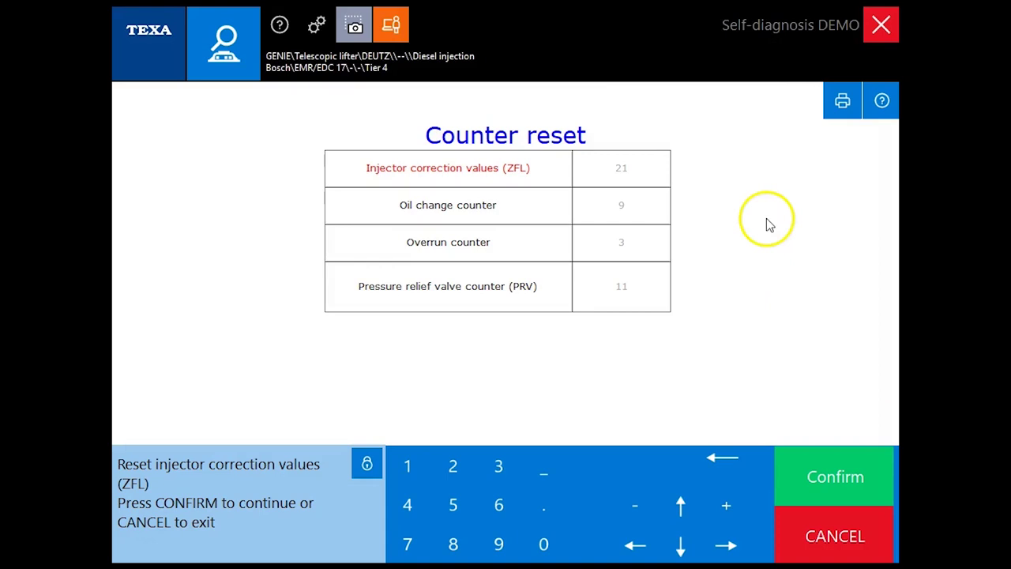
pyautogui.click(711, 470)
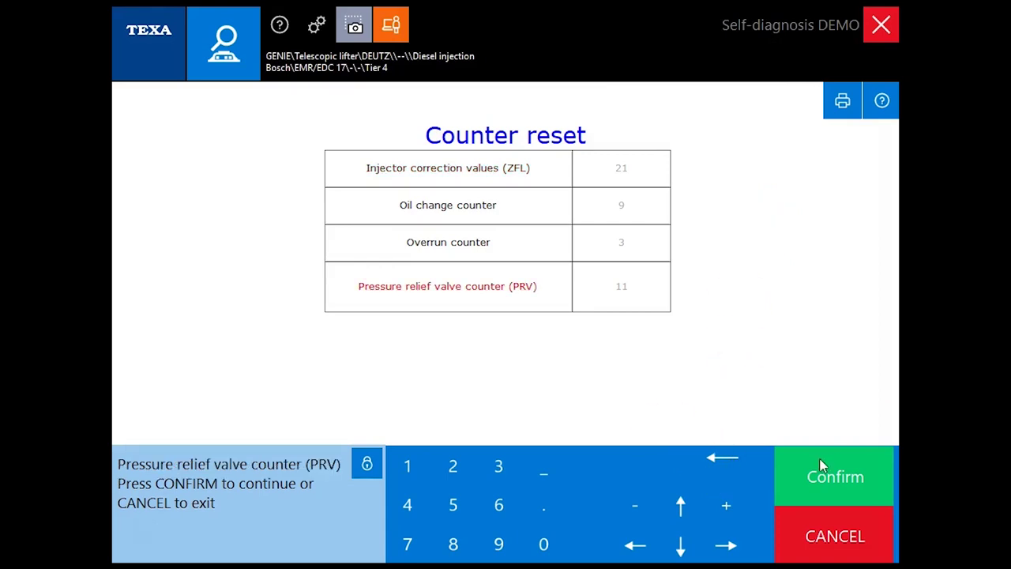
pyautogui.click(829, 535)
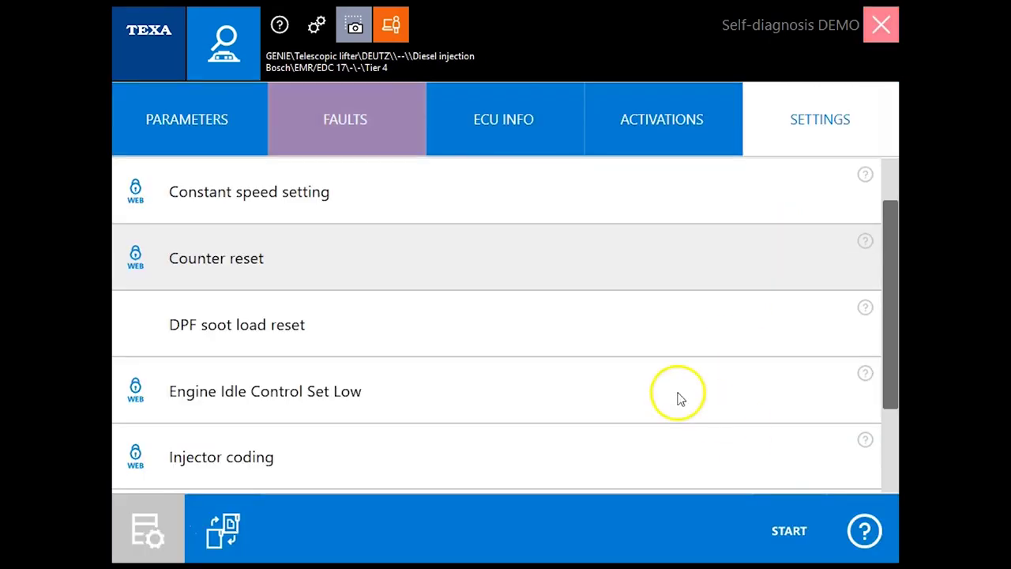
# - End communication with the GENIE control unit and select the YANMAR engine under Industrial engines
pyautogui.click(881, 24)
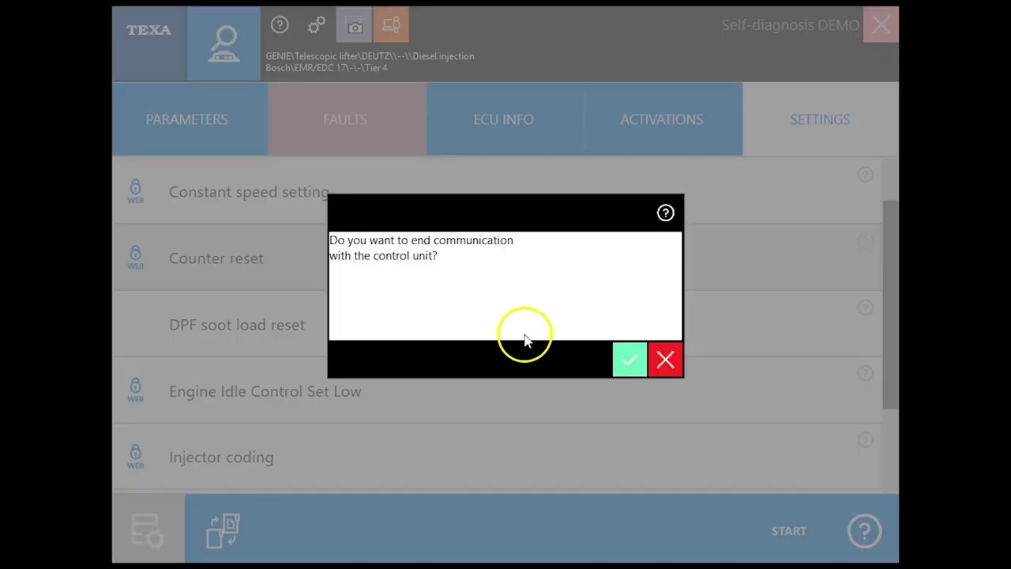
pyautogui.click(628, 363)
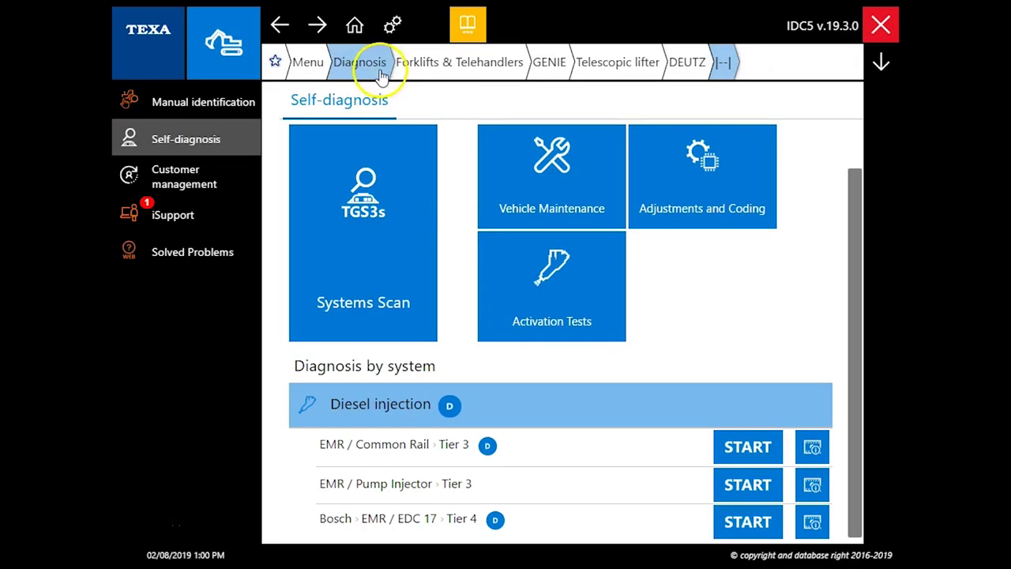
pyautogui.click(373, 70)
pyautogui.click(505, 315)
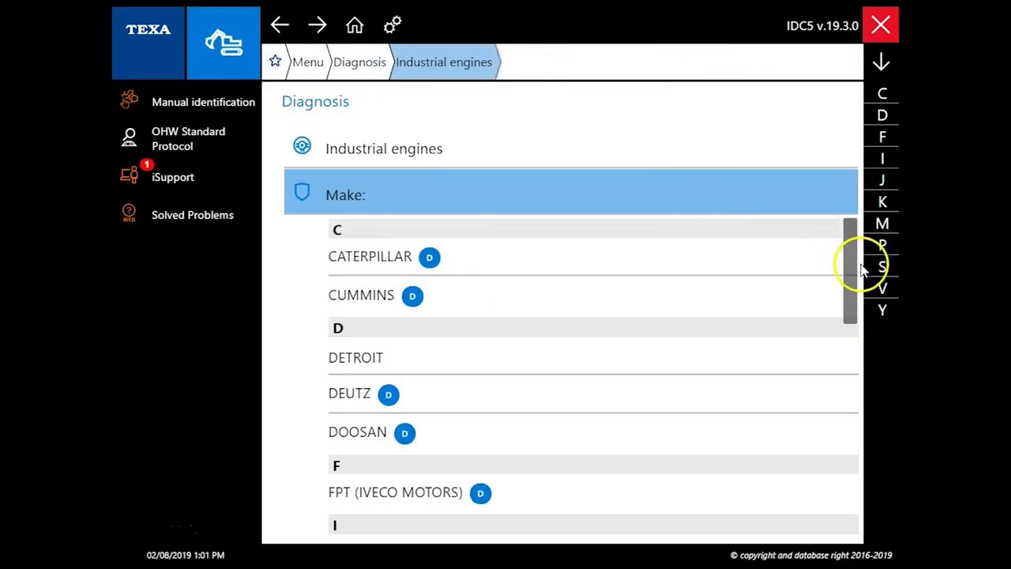
pyautogui.moveTo(855, 257); pyautogui.dragTo(833, 485)
pyautogui.click(702, 521)
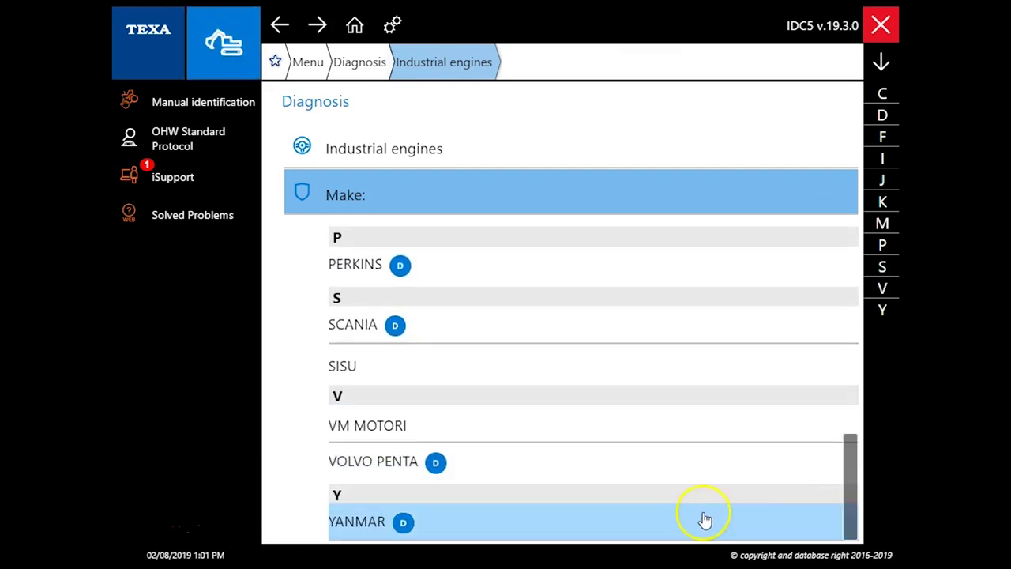
pyautogui.click(792, 307)
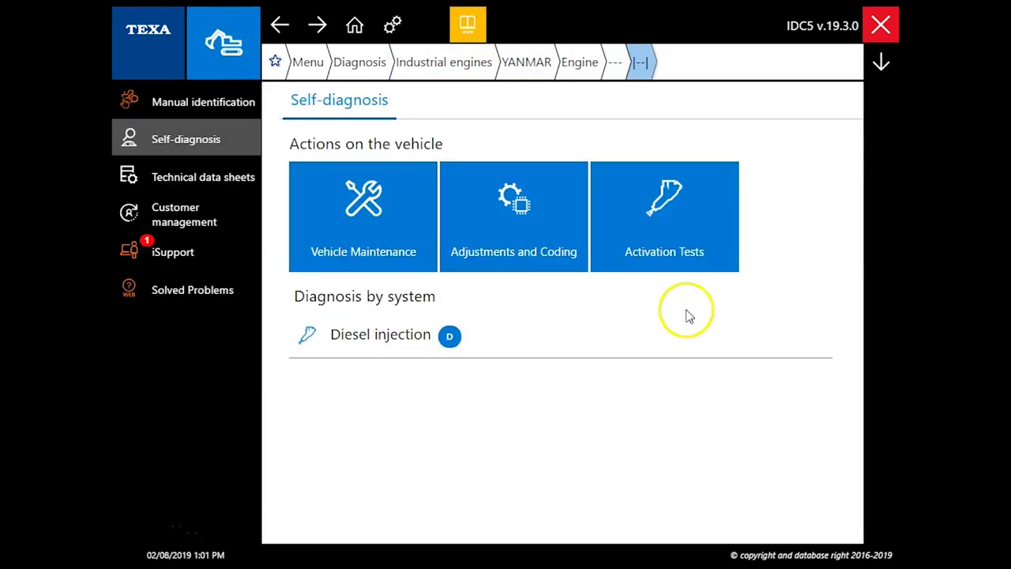
# - Start the Diesel injection ECU Engine control unit, Tier 3 / Tier 4 / Stage V, in DEMO diagnosis mode
pyautogui.click(609, 339)
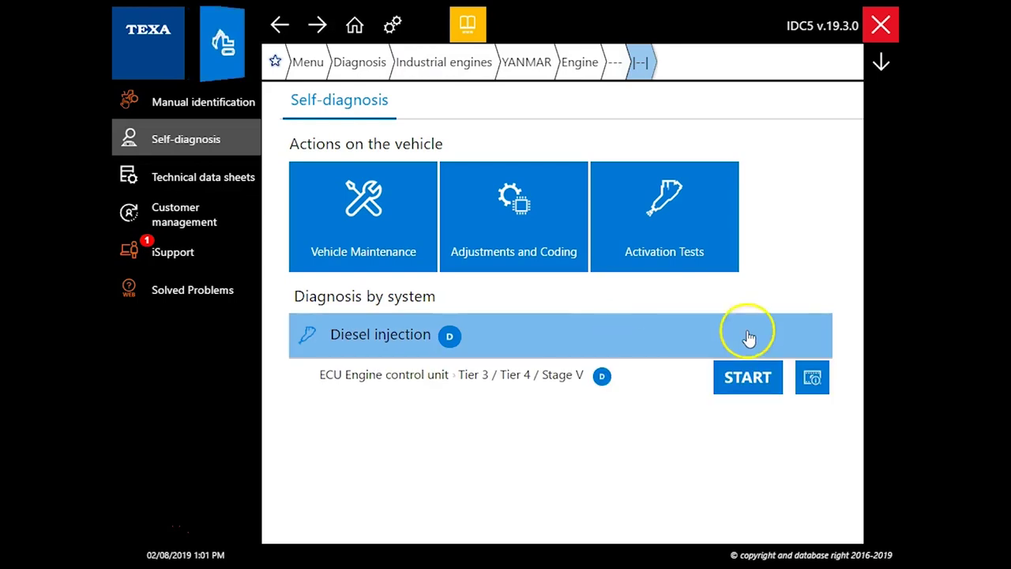
pyautogui.click(768, 381)
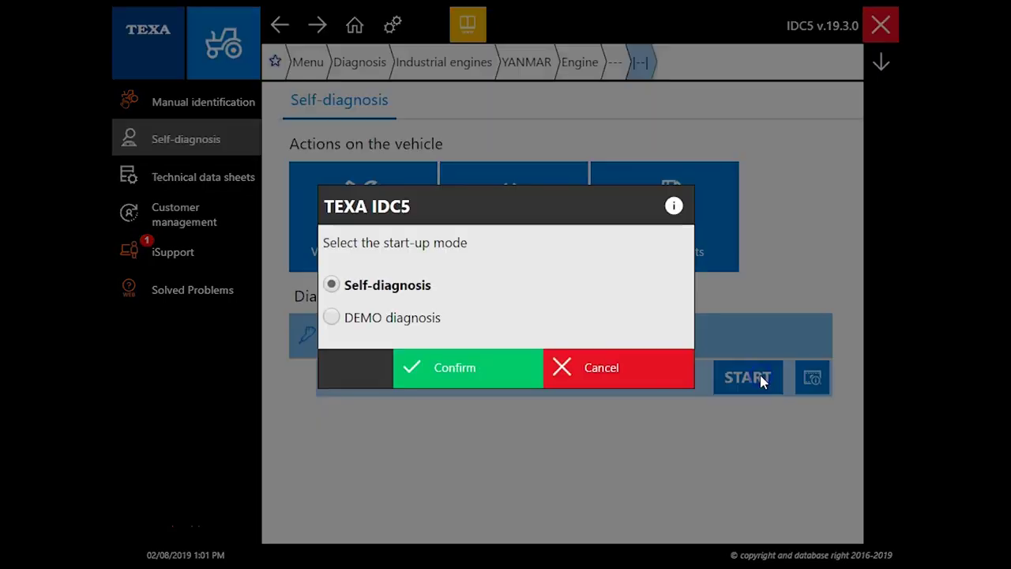
pyautogui.click(381, 328)
pyautogui.click(480, 365)
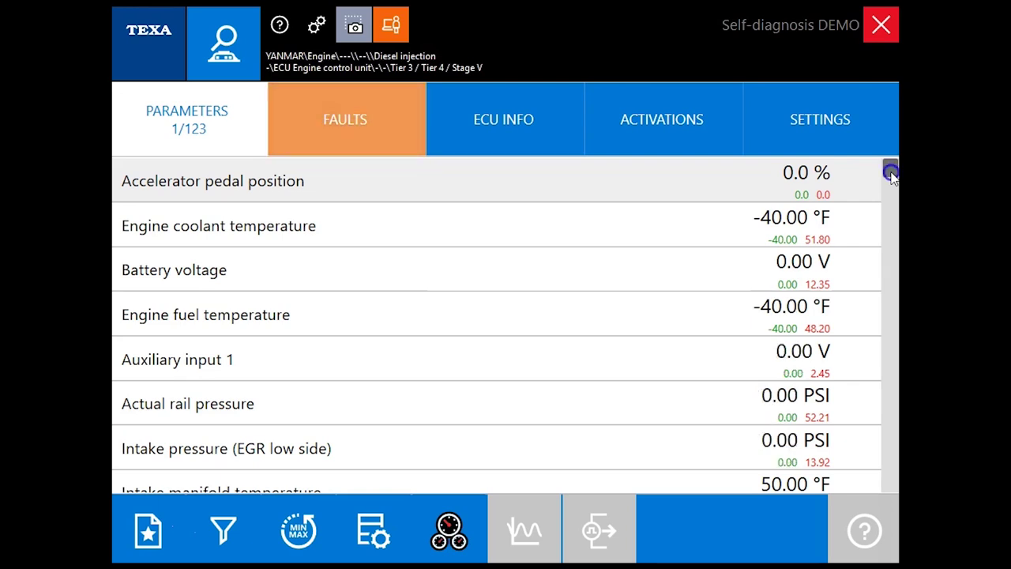
# - Review the YANMAR engine's parameter list and view its fuel system, air/EGR and DPF dashboard pages
pyautogui.moveTo(891, 172); pyautogui.dragTo(874, 480)
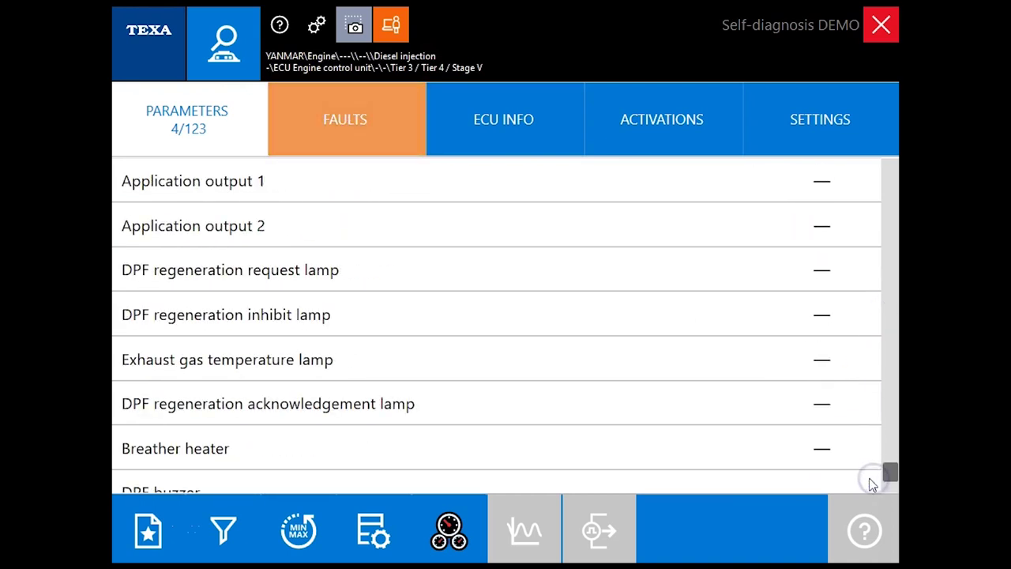
pyautogui.click(440, 524)
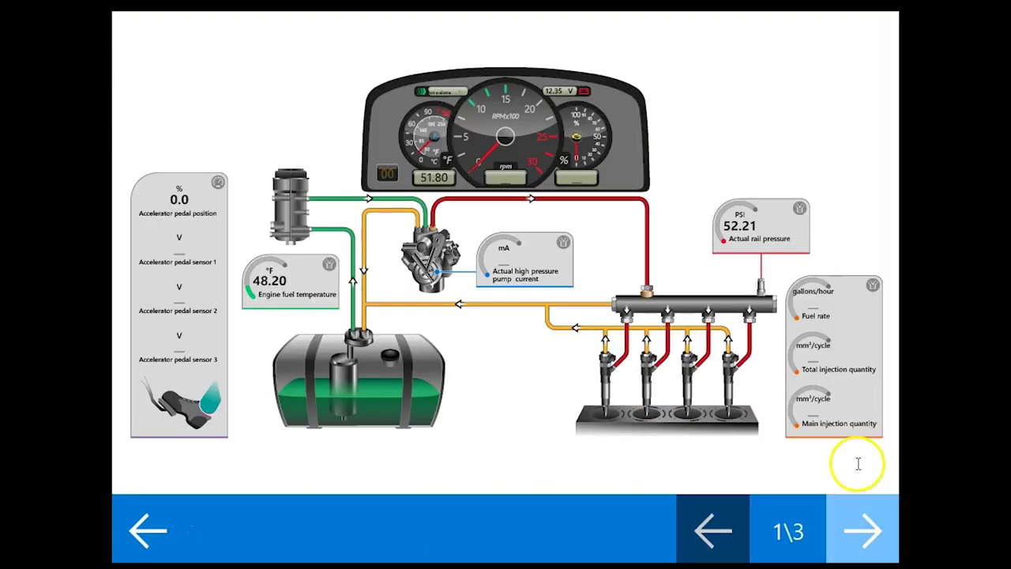
pyautogui.click(851, 520)
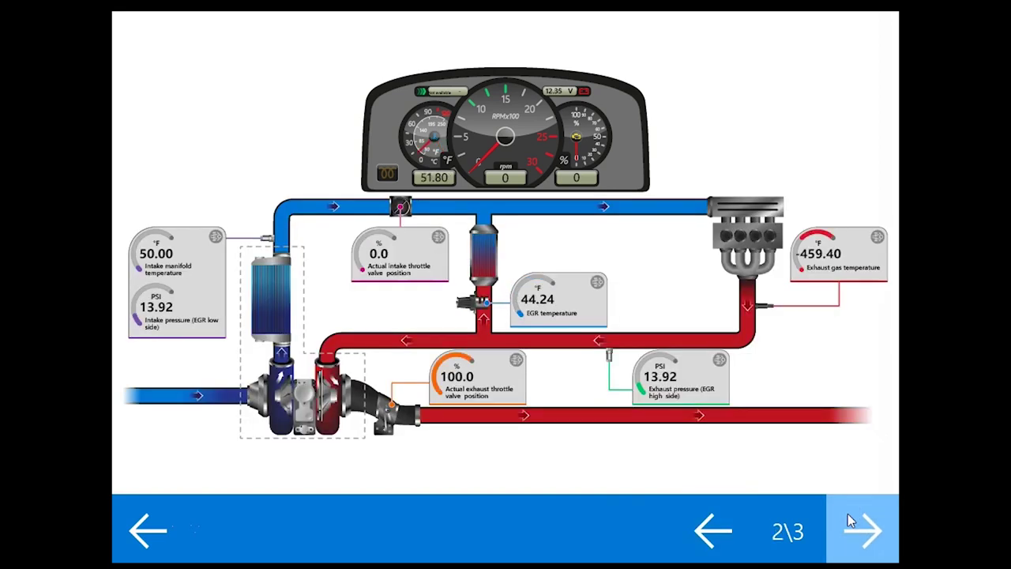
pyautogui.click(851, 520)
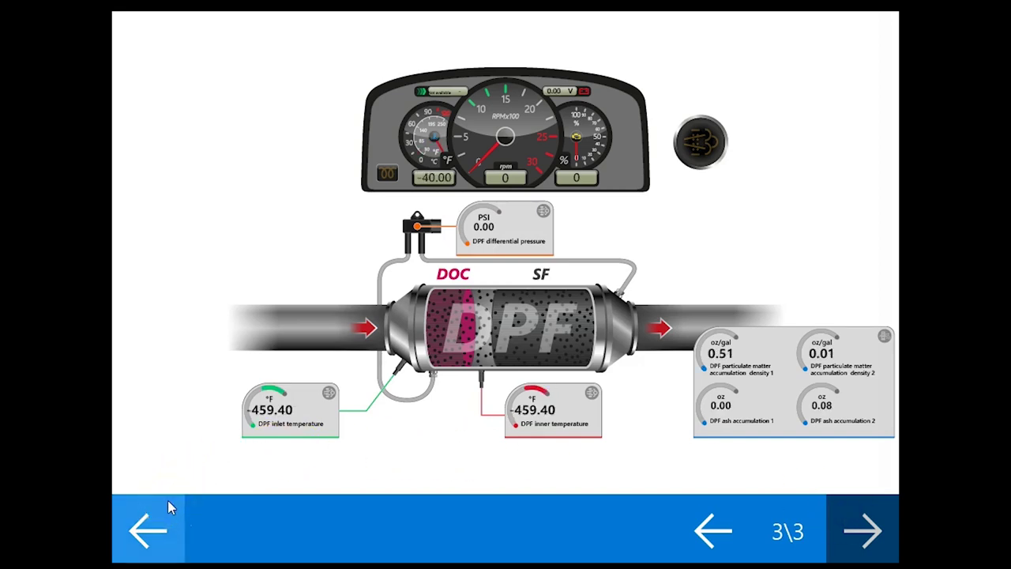
pyautogui.click(168, 506)
# - View the details of the Fuel temperature sensor fault in the YANMAR fault list and confirm the message
pyautogui.click(384, 152)
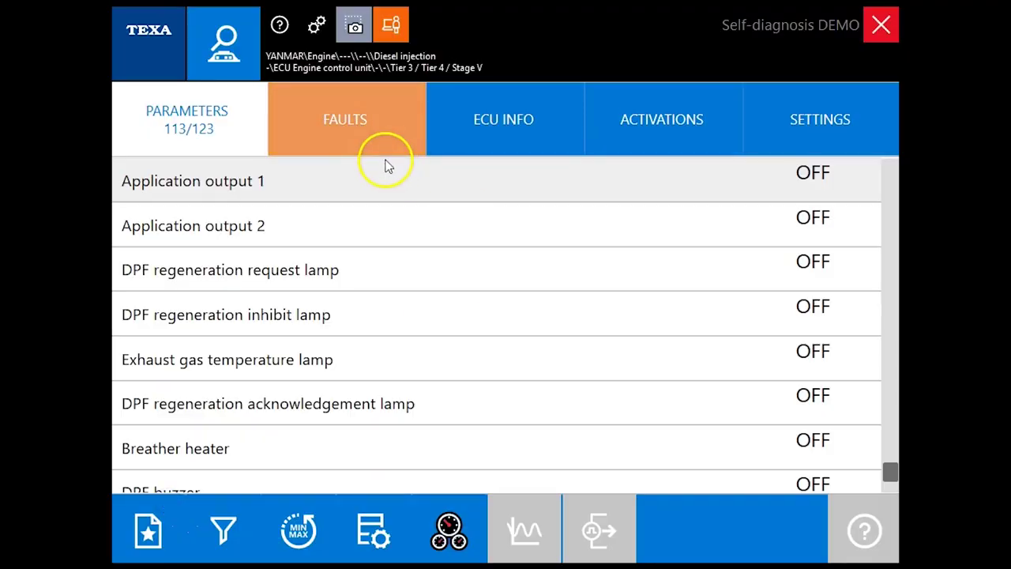
pyautogui.click(492, 204)
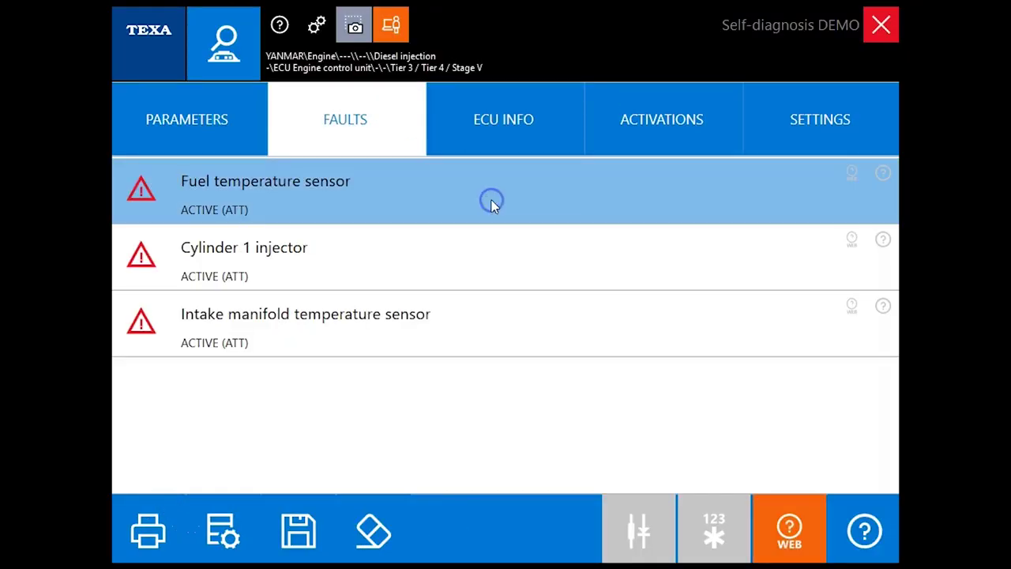
pyautogui.click(492, 206)
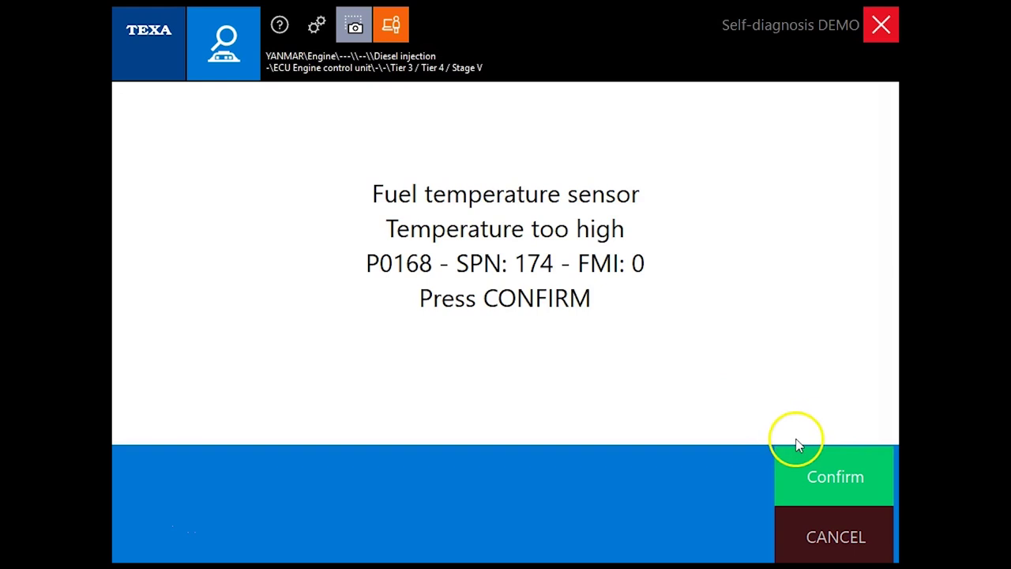
pyautogui.click(806, 473)
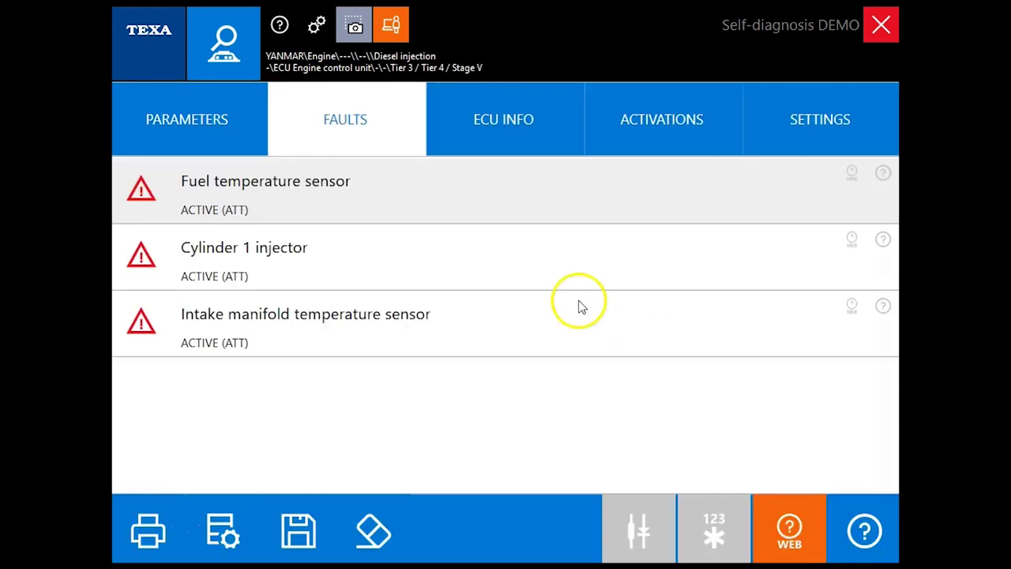
# - Review the YANMAR engine's ECU information through to the control unit part number
pyautogui.click(521, 142)
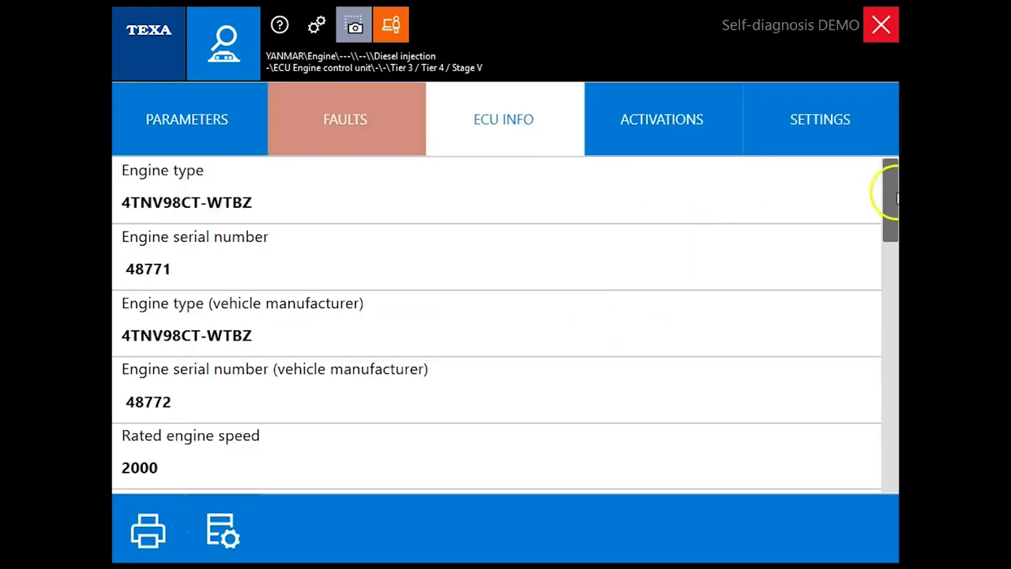
pyautogui.moveTo(891, 204); pyautogui.dragTo(882, 468)
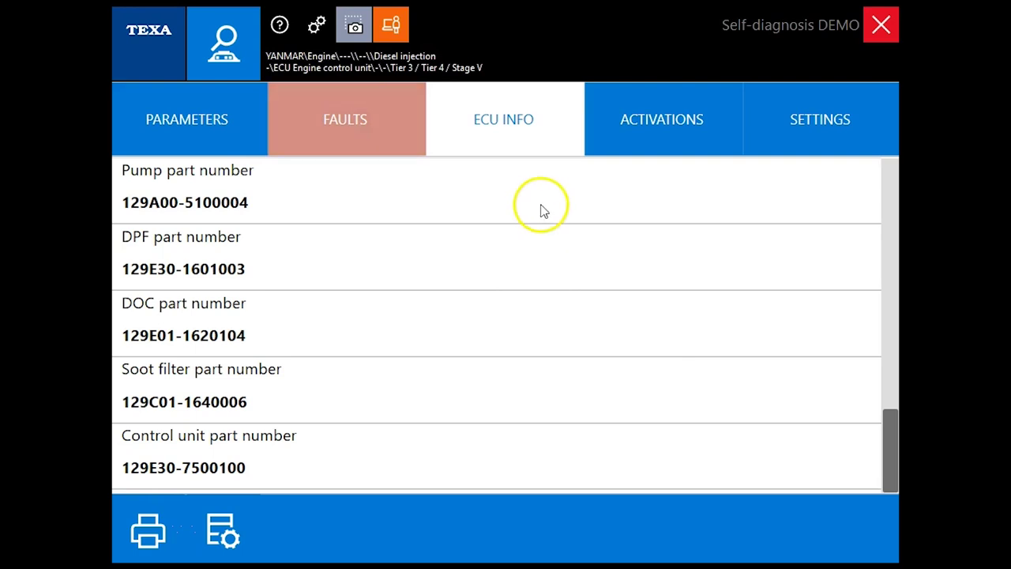
# - Review the YANMAR engine's available activations and its settings, including the component replacement or cleaning entries
pyautogui.click(658, 148)
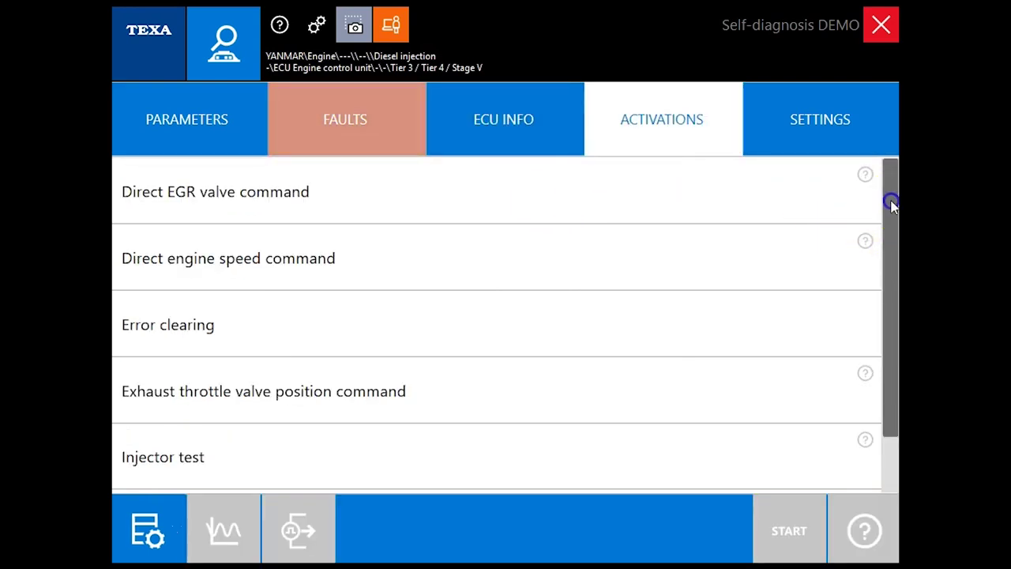
pyautogui.moveTo(895, 243); pyautogui.dragTo(895, 296)
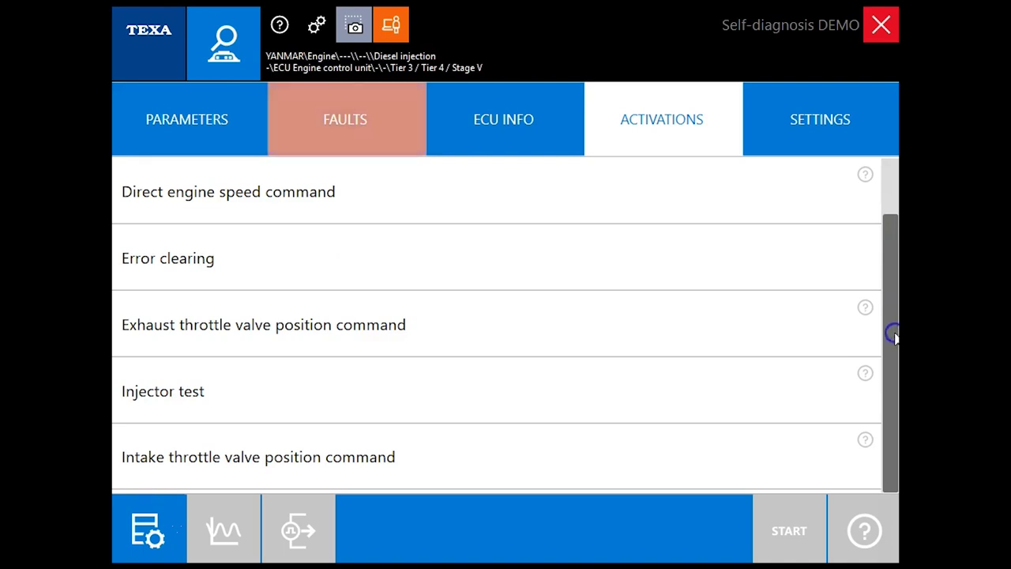
pyautogui.click(842, 126)
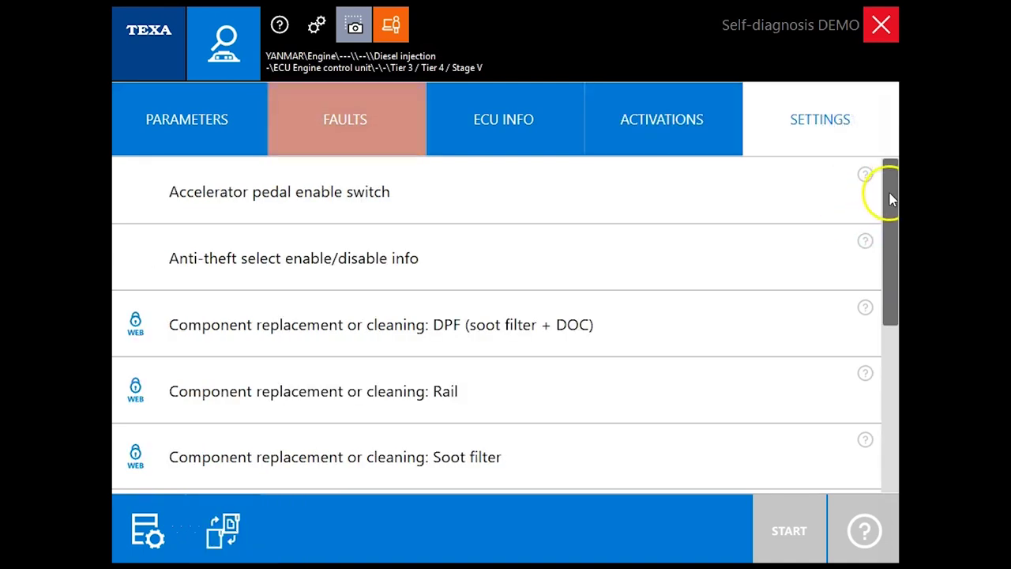
pyautogui.moveTo(888, 221); pyautogui.dragTo(882, 267)
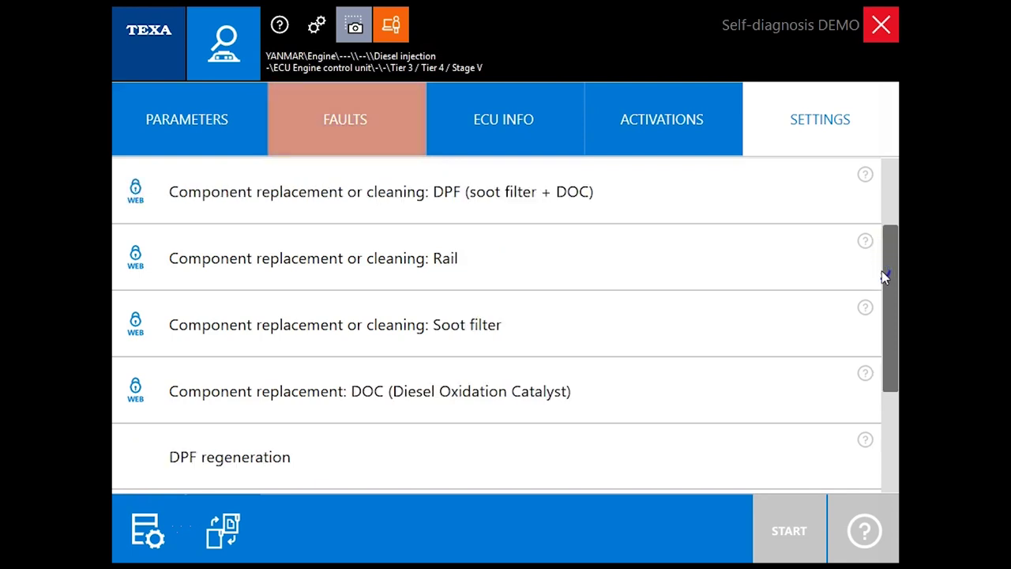
pyautogui.click(740, 214)
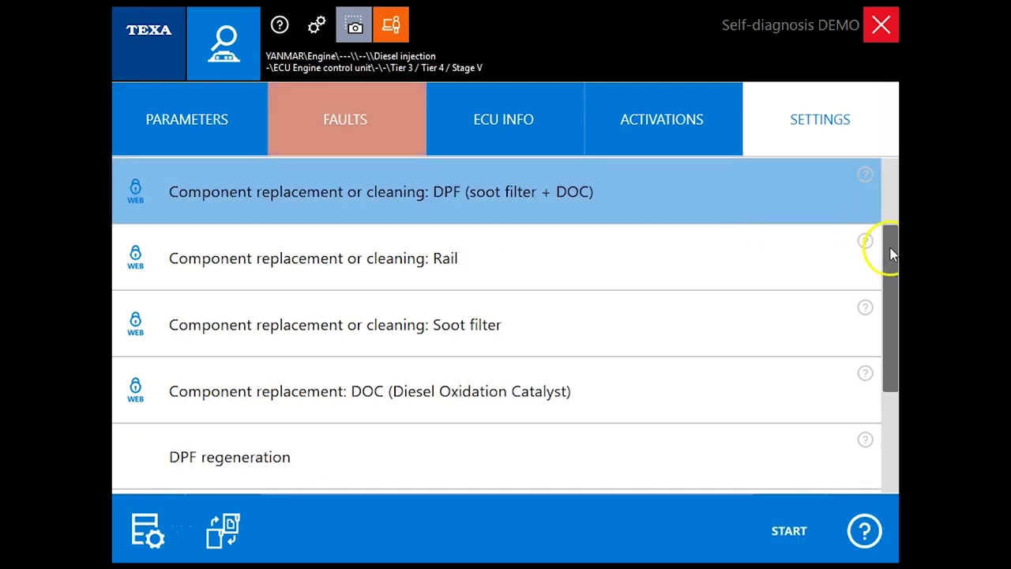
# - Start the DPF regeneration setting, read its help through to the possible regeneration errors, and close the help
pyautogui.moveTo(890, 253); pyautogui.dragTo(890, 318)
pyautogui.click(772, 322)
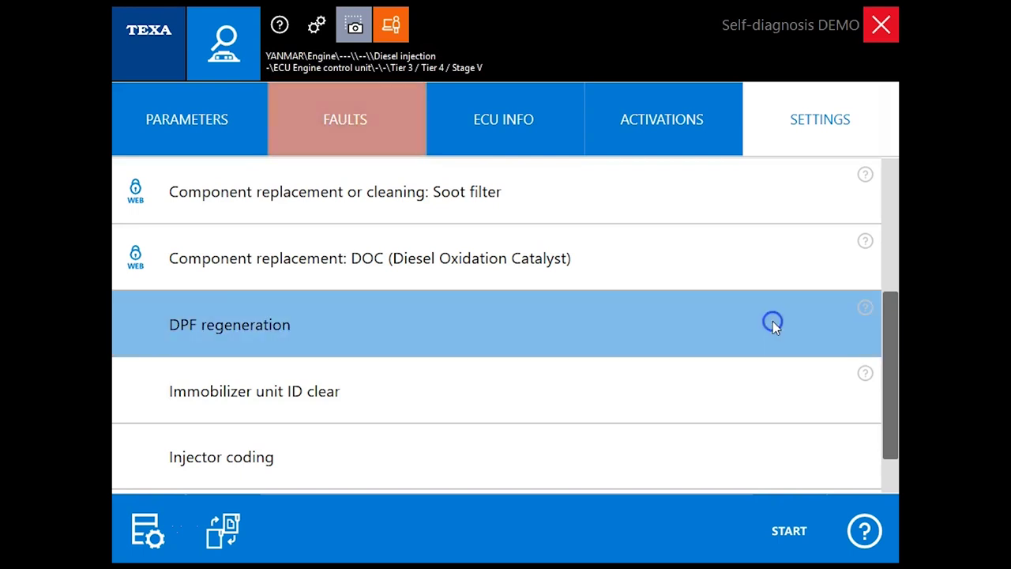
pyautogui.click(792, 525)
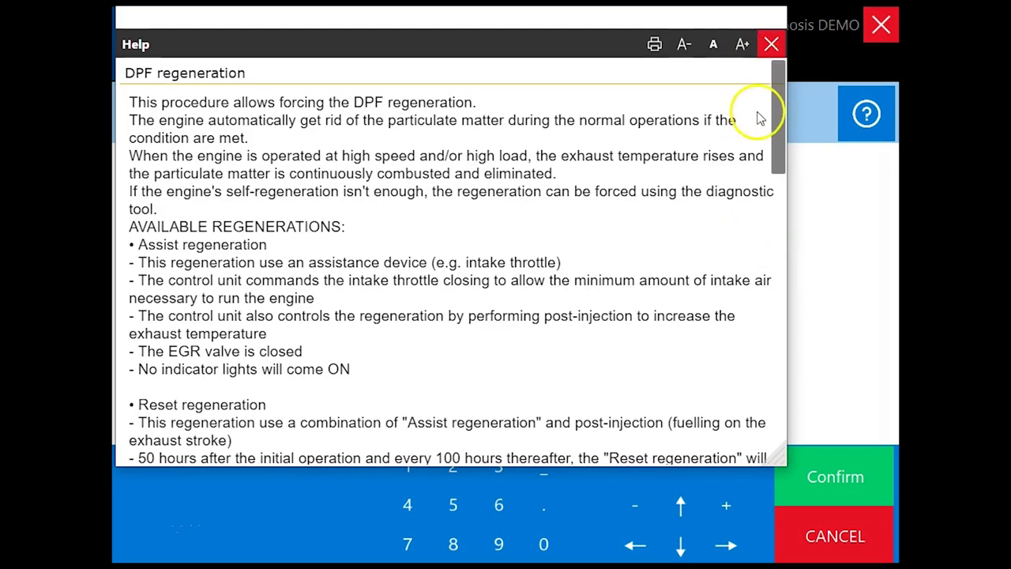
pyautogui.moveTo(781, 79); pyautogui.dragTo(780, 313)
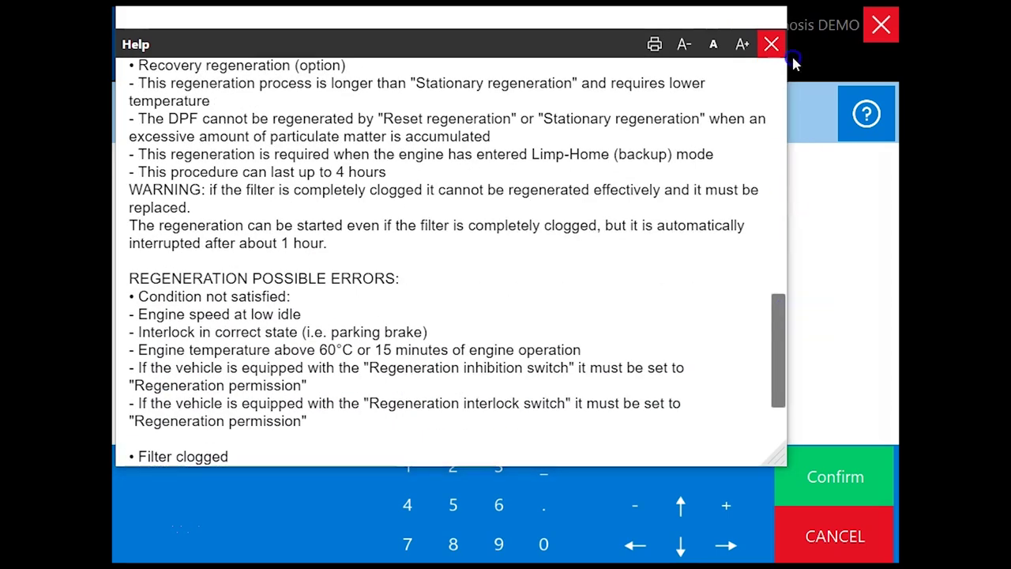
pyautogui.click(771, 44)
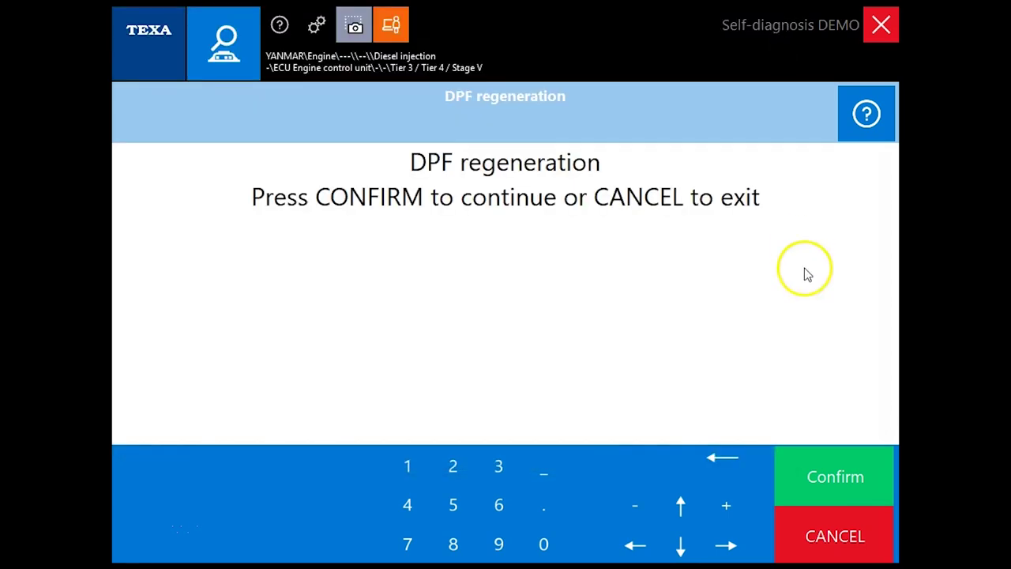
# - Choose Stationary regeneration as the desired DPF regeneration and run the procedure through to its end
pyautogui.click(806, 460)
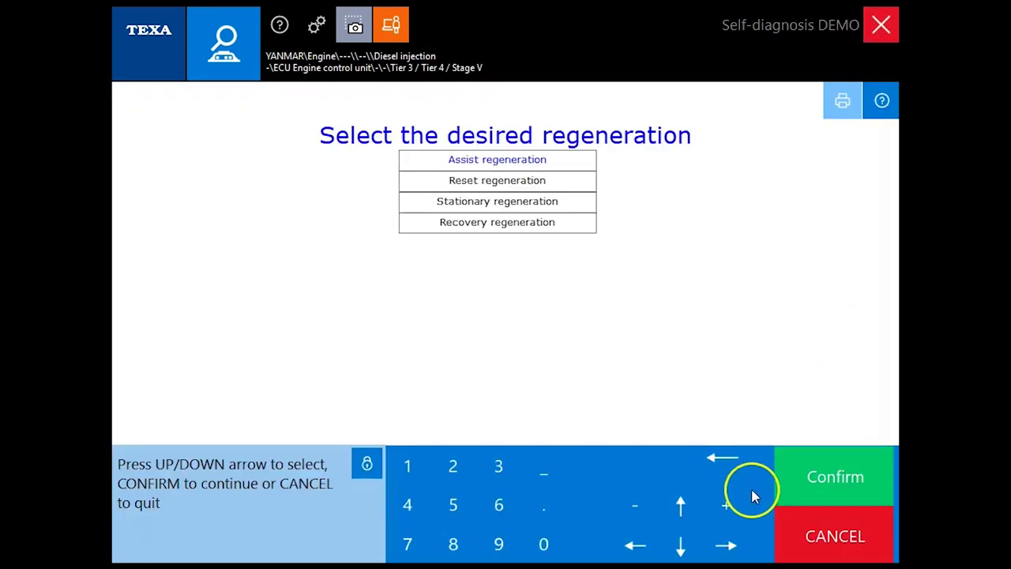
pyautogui.press('Down')
pyautogui.click(812, 482)
pyautogui.click(812, 483)
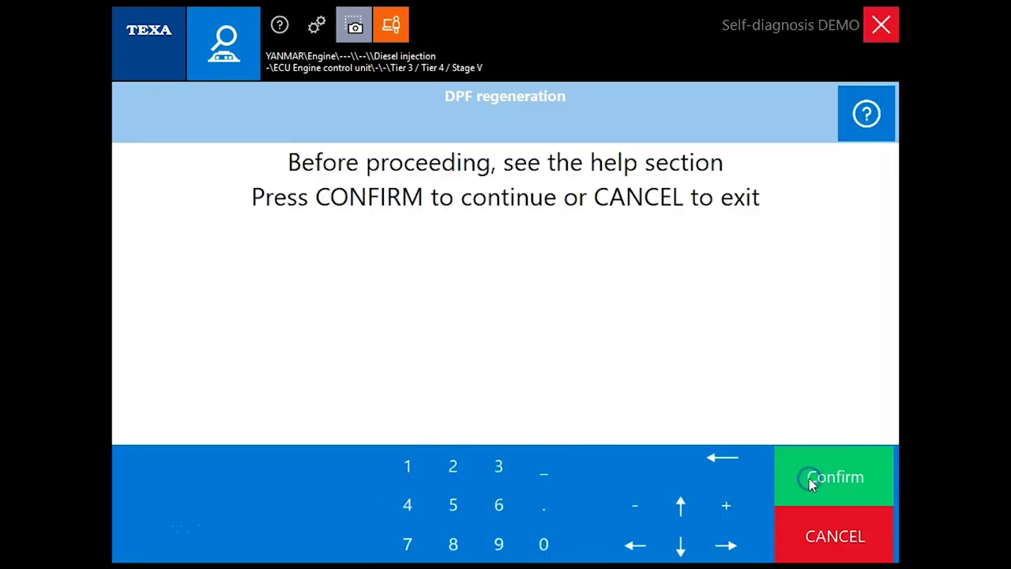
pyautogui.click(812, 484)
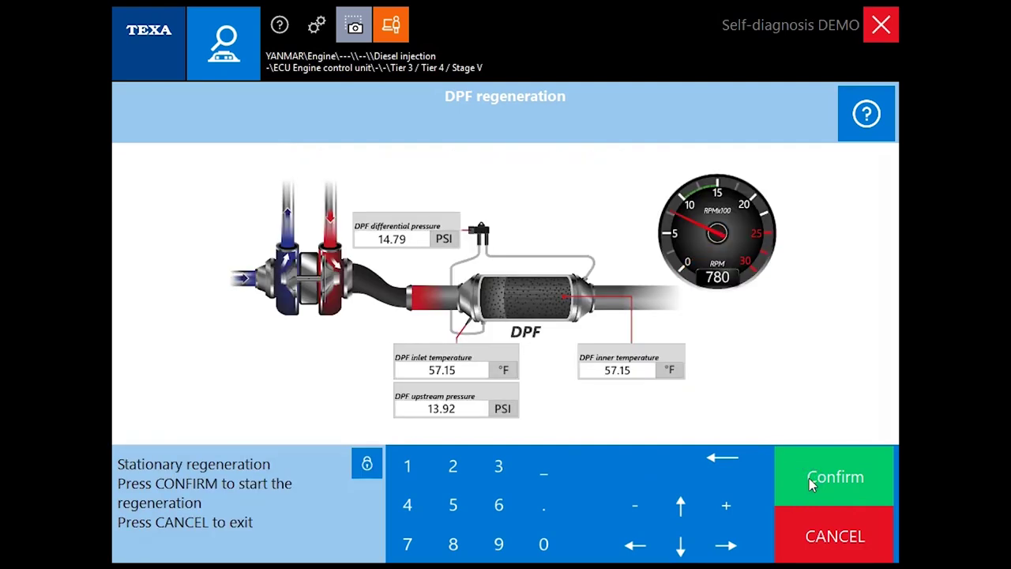
pyautogui.click(812, 483)
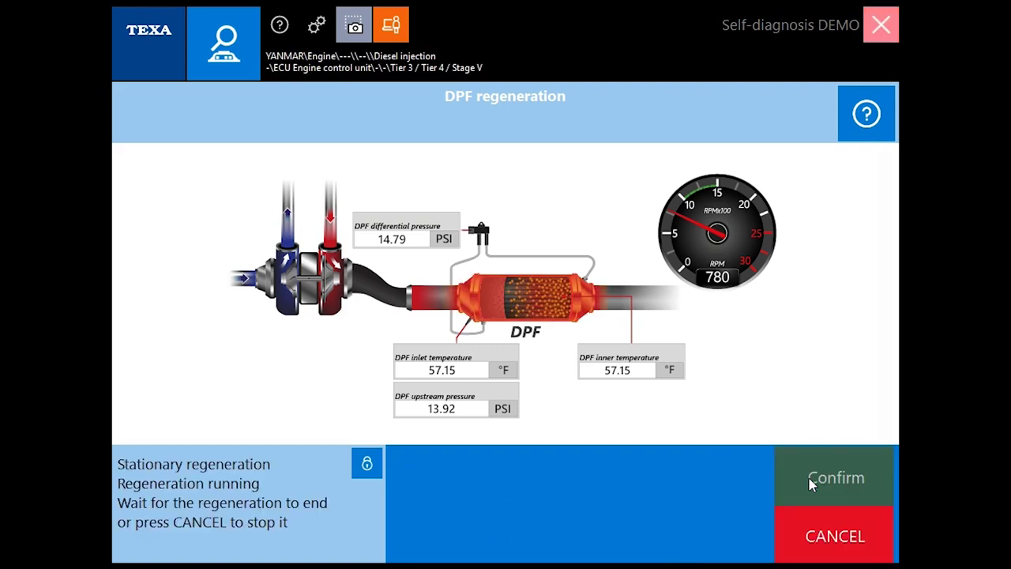
pyautogui.click(812, 484)
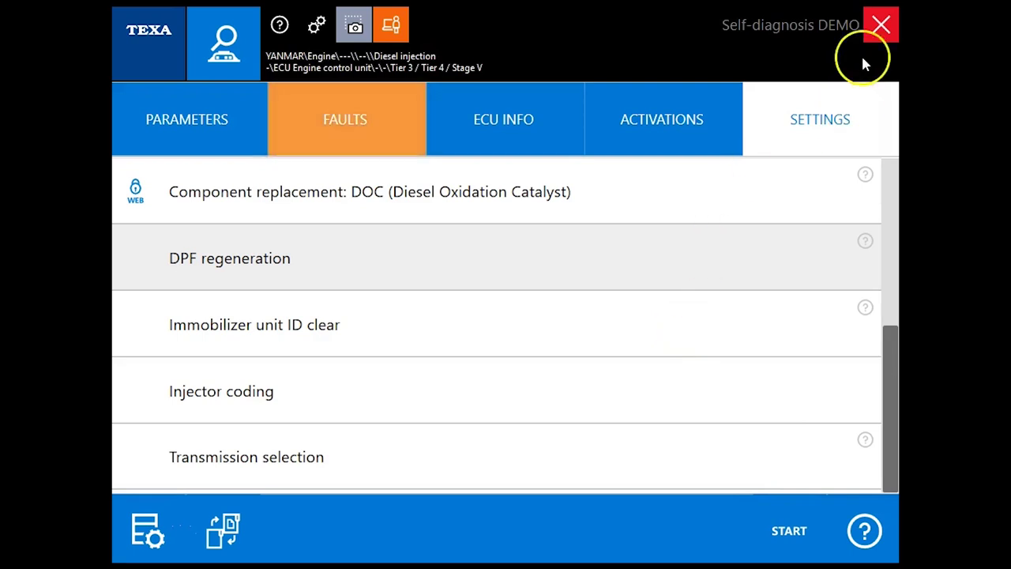
# - End communication with the YANMAR control unit and exit the off-highway environment to the IDC5 desktop
pyautogui.click(874, 37)
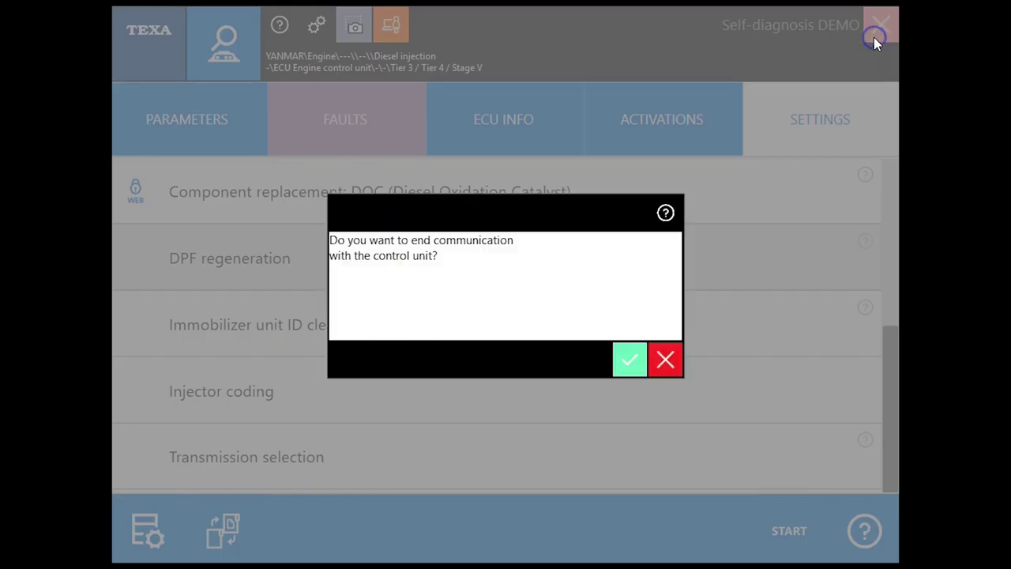
pyautogui.click(629, 362)
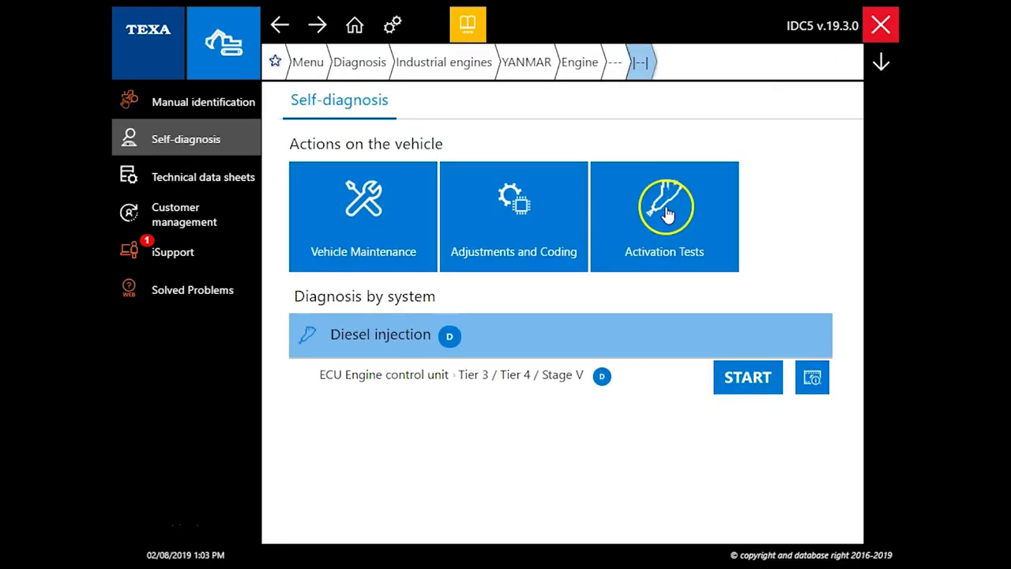
pyautogui.click(880, 26)
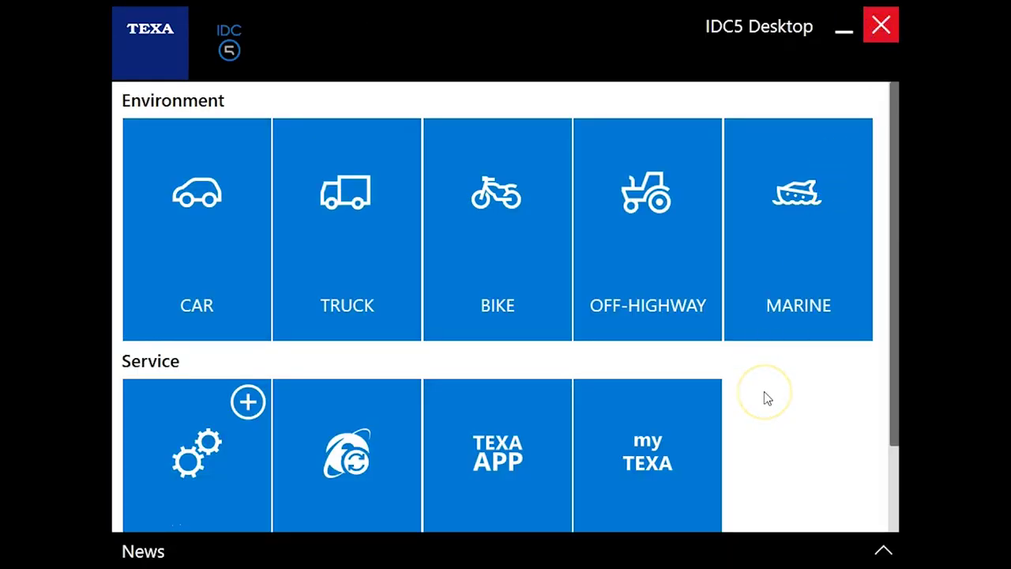